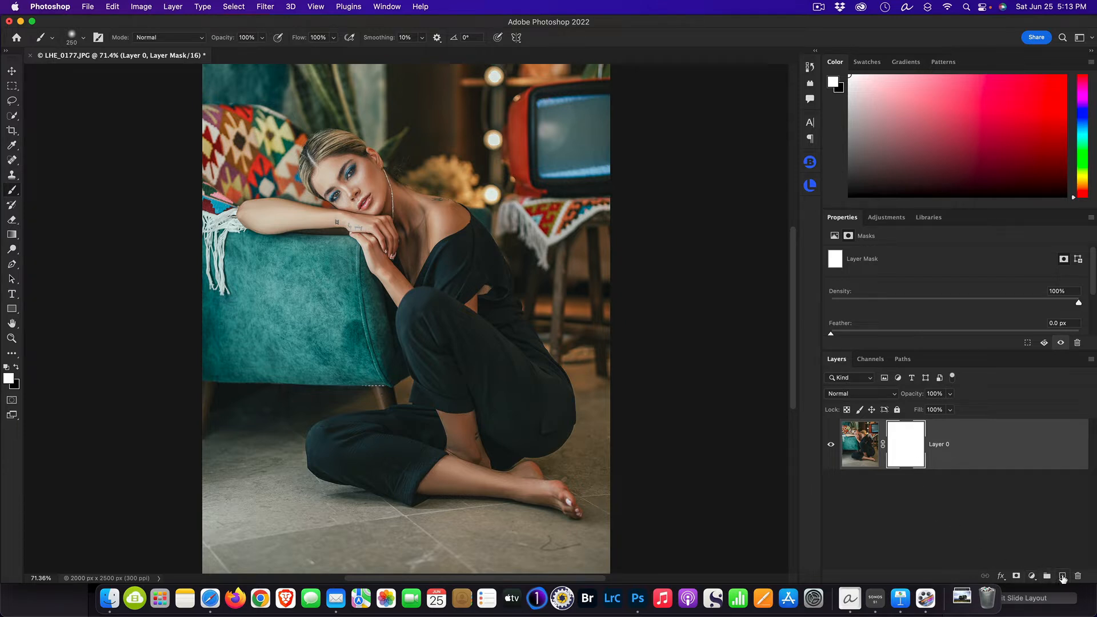
- Add a Solid Color fill layer in off-white #f7f2f2 above the photo layer
click(1062, 576)
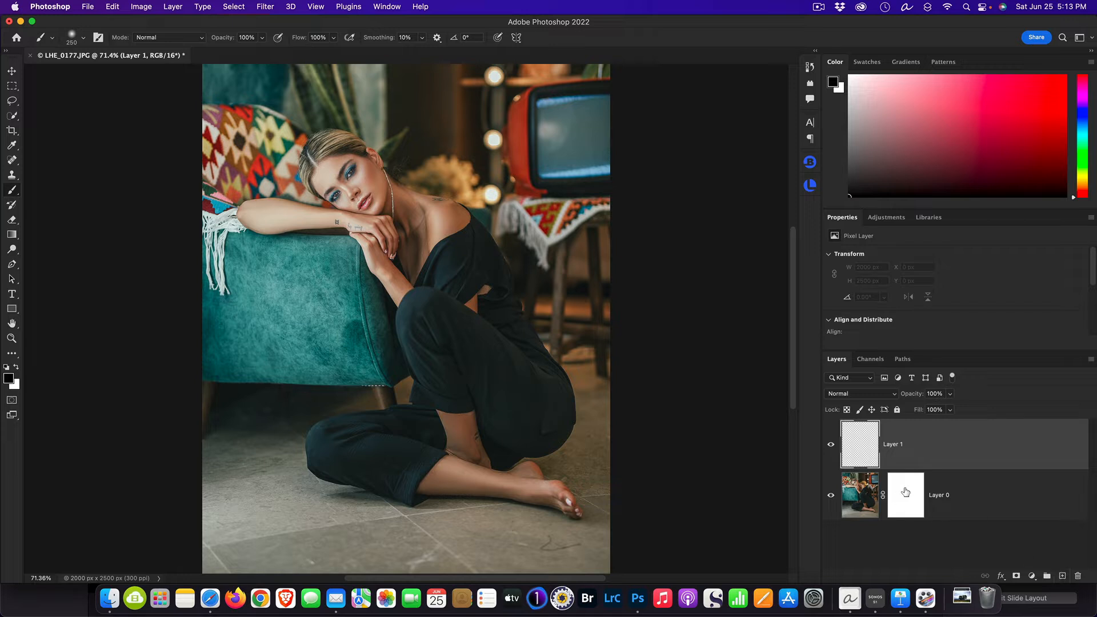
drag(882, 447, 1078, 576)
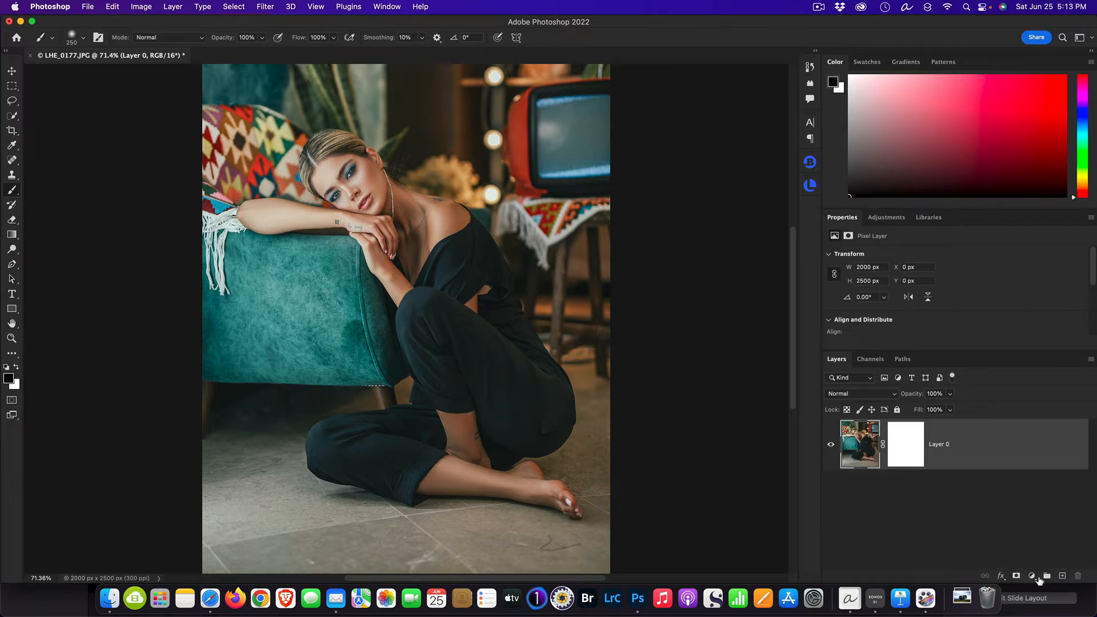
click(1035, 577)
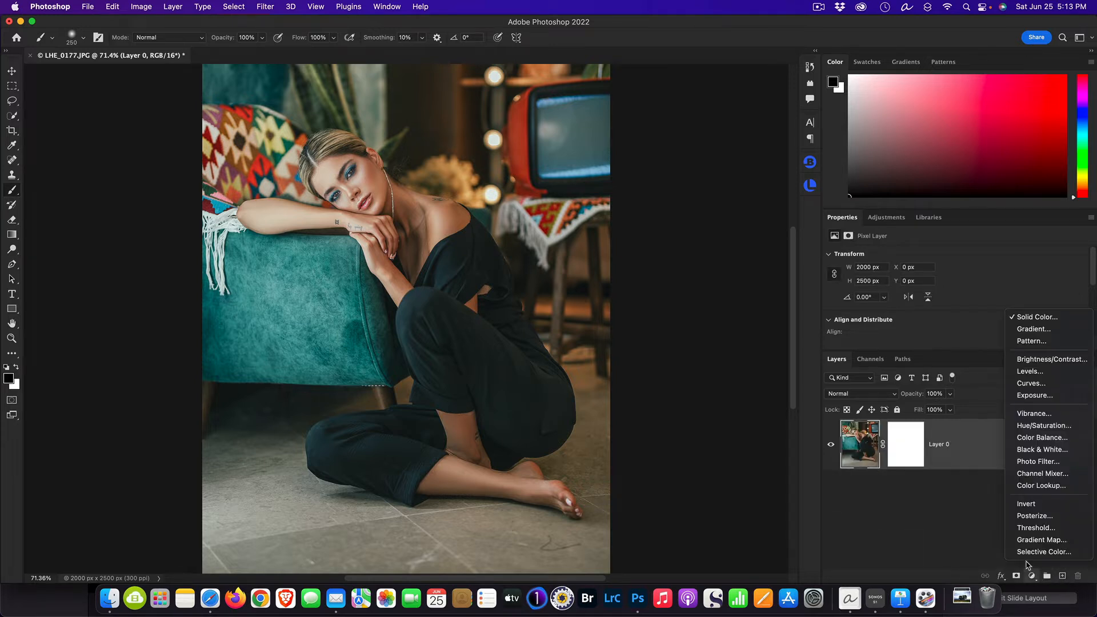
click(1042, 319)
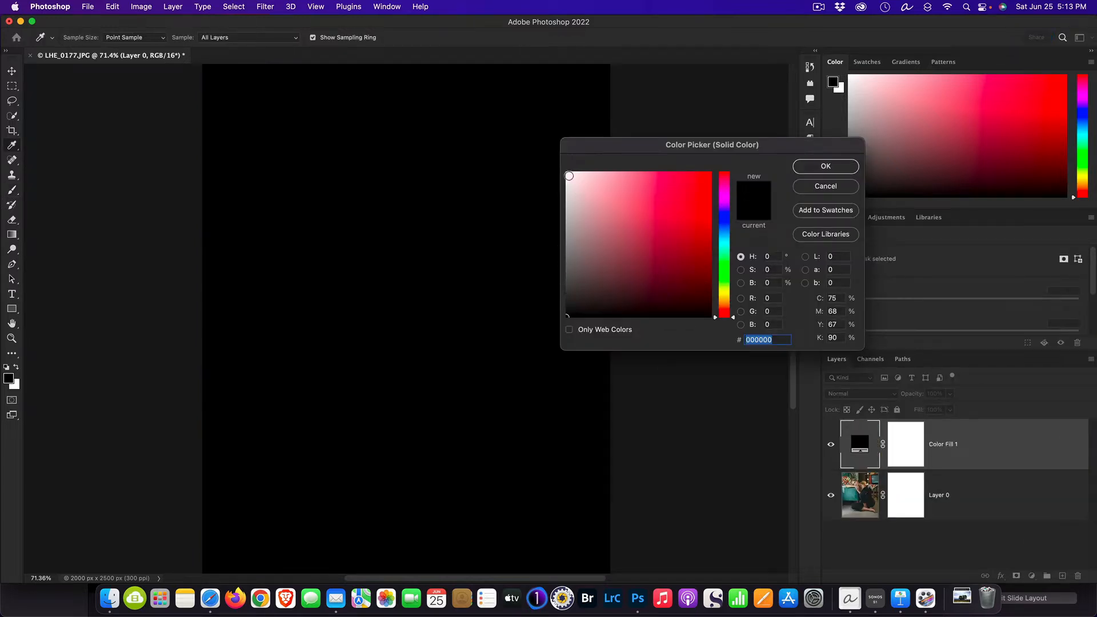
click(569, 176)
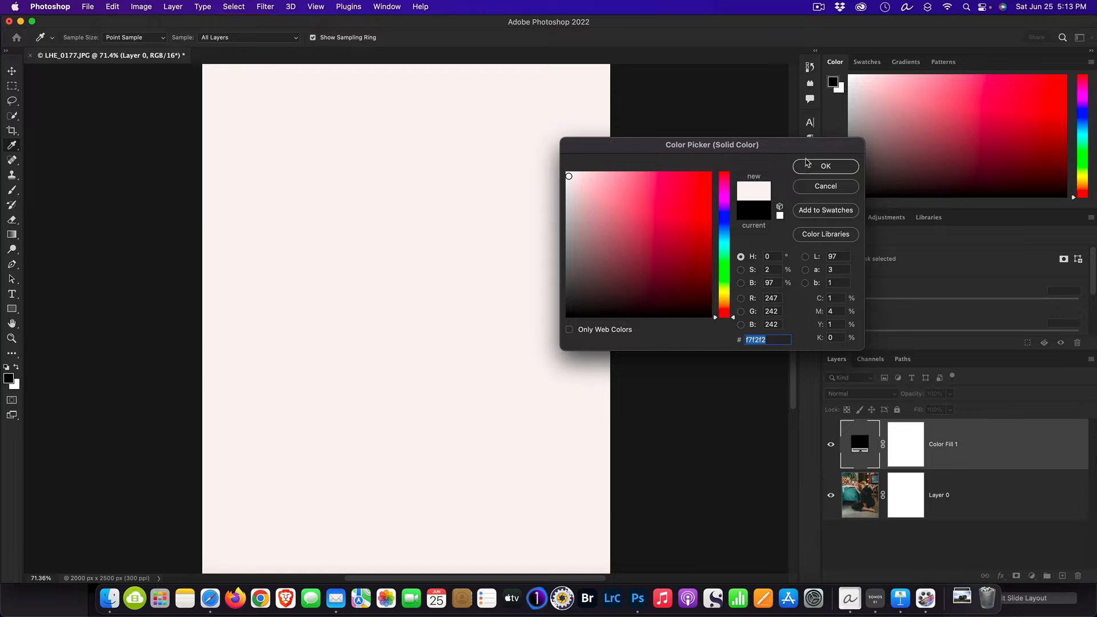
click(817, 166)
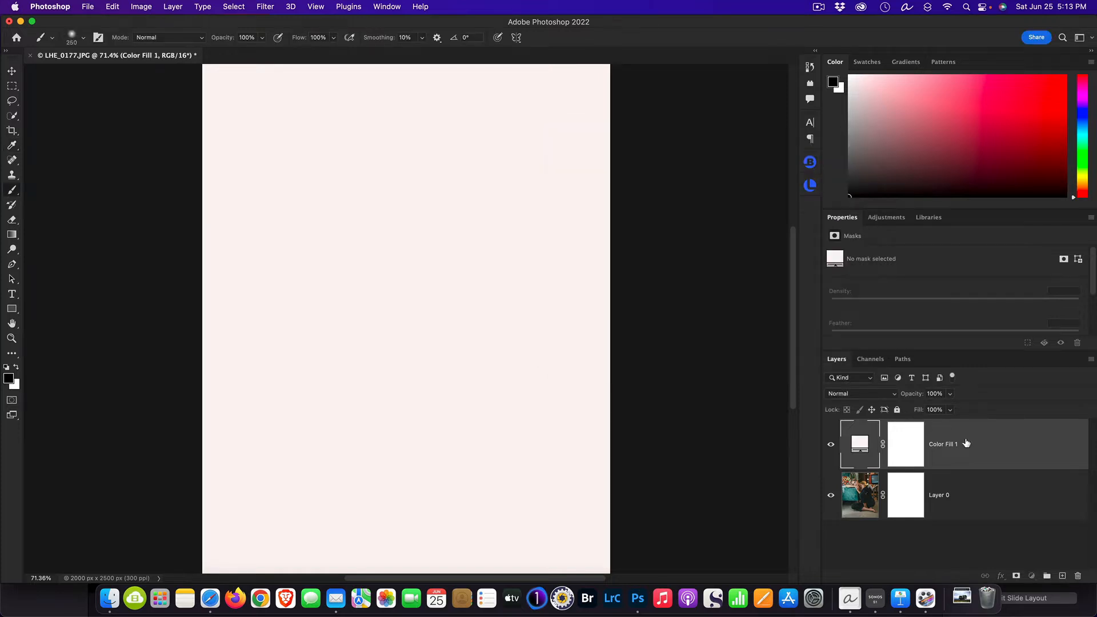
- Move the colour fill layer beneath the photo layer, and briefly hide the photo to check the fill behind it
drag(966, 444, 966, 504)
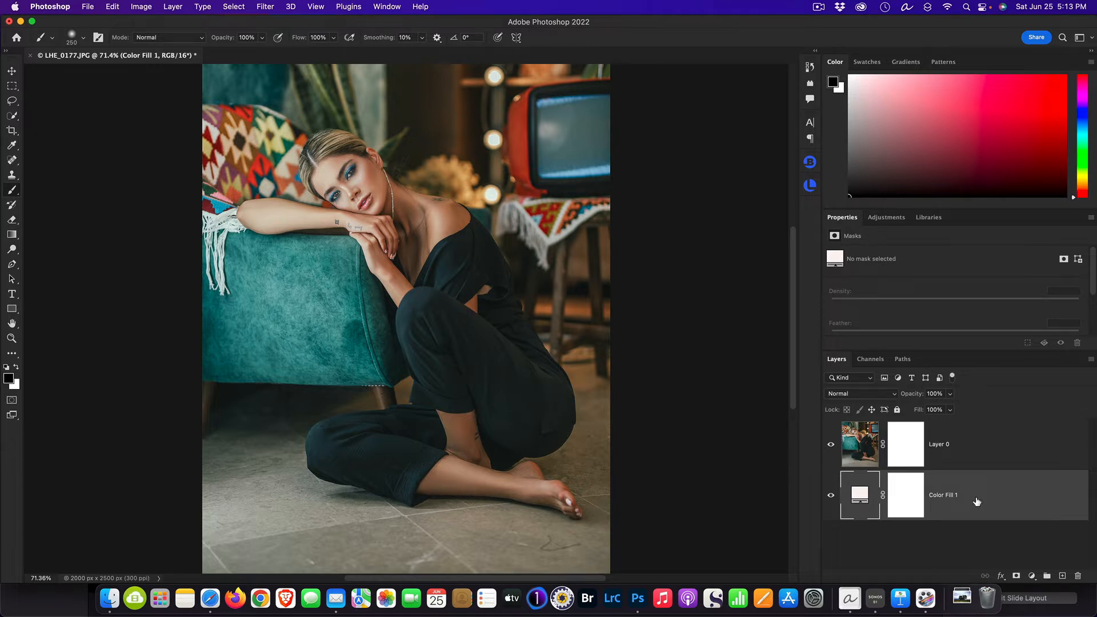
click(830, 445)
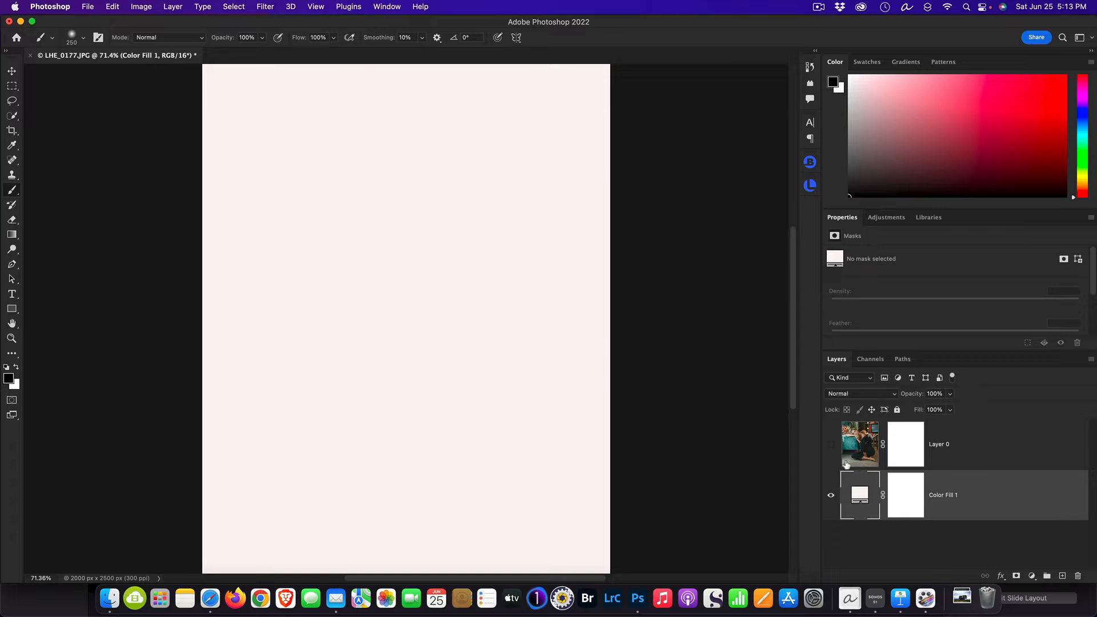
click(830, 444)
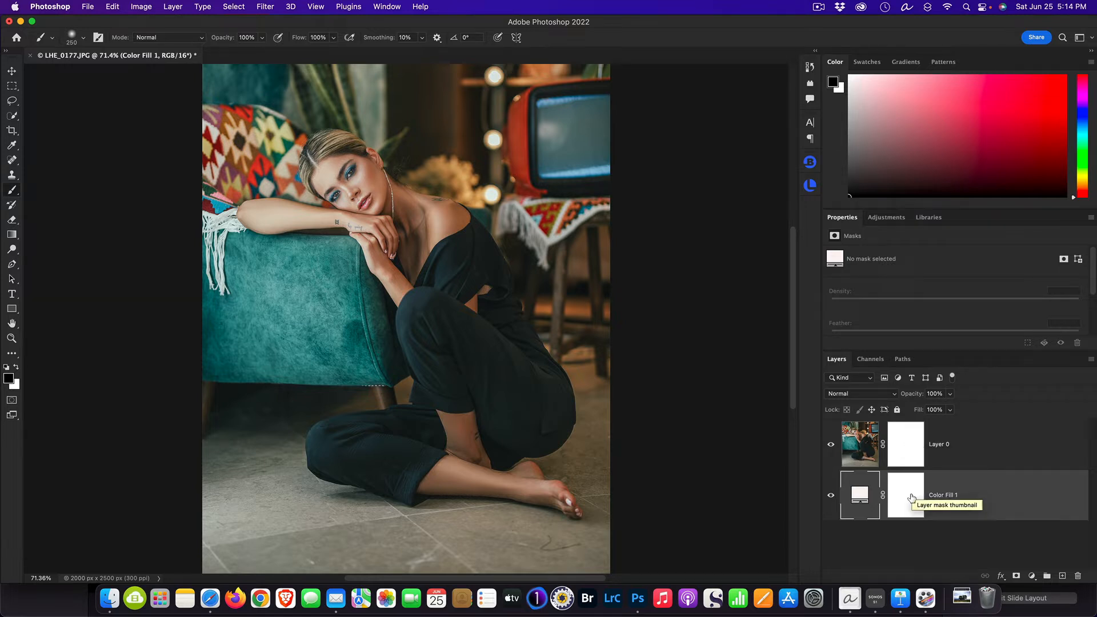
- Paint black on the photo layer's mask, making a straight vertical strip across the armchair and a patch over the red television
click(908, 437)
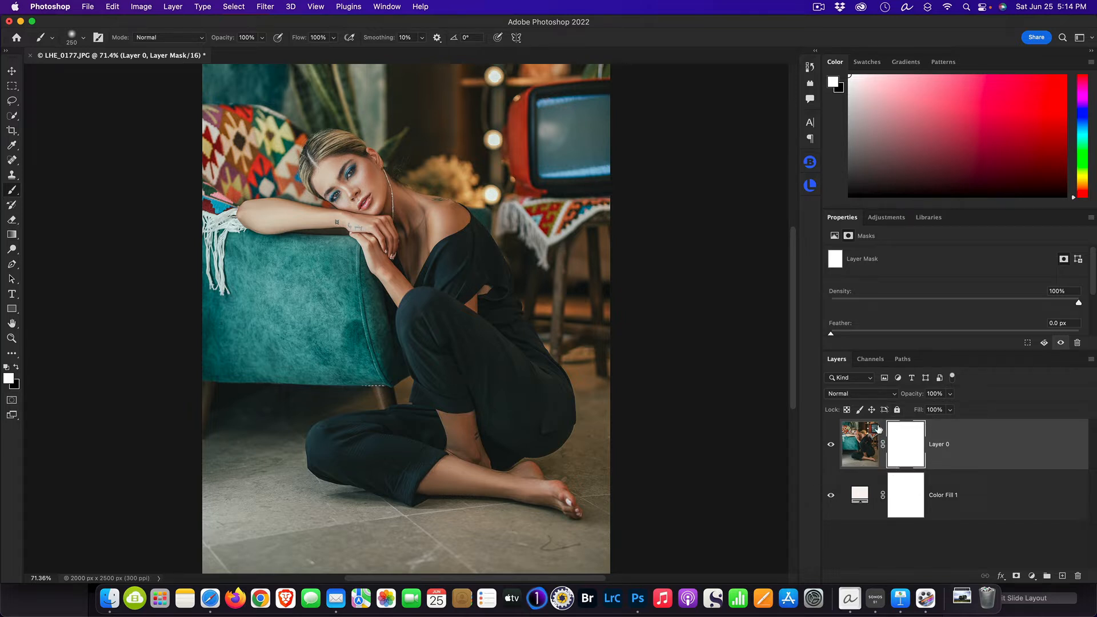
click(849, 436)
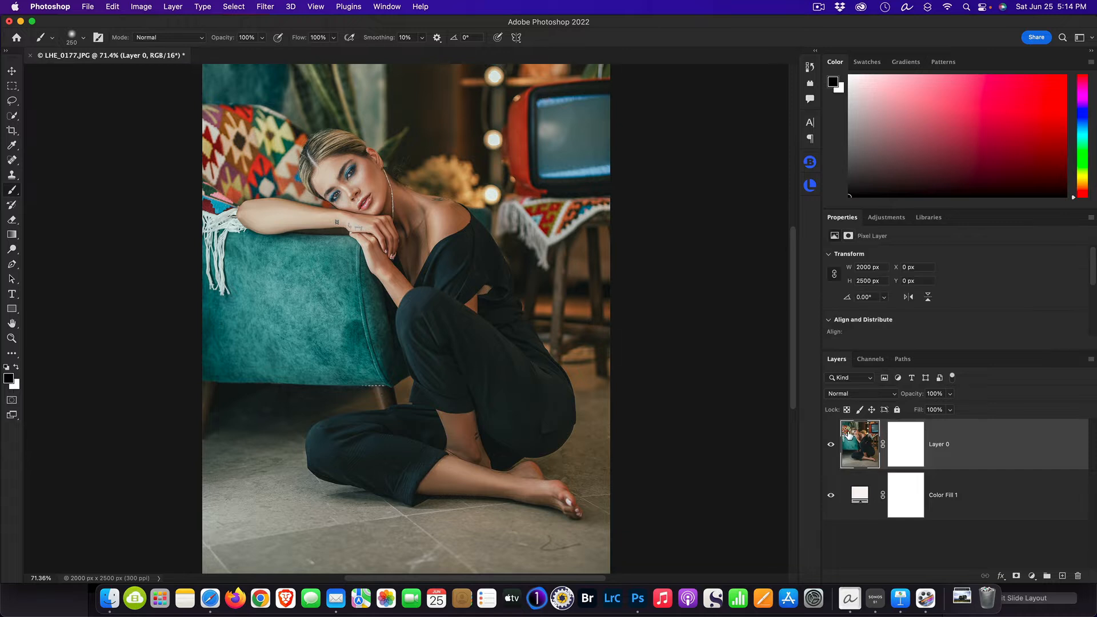
click(897, 432)
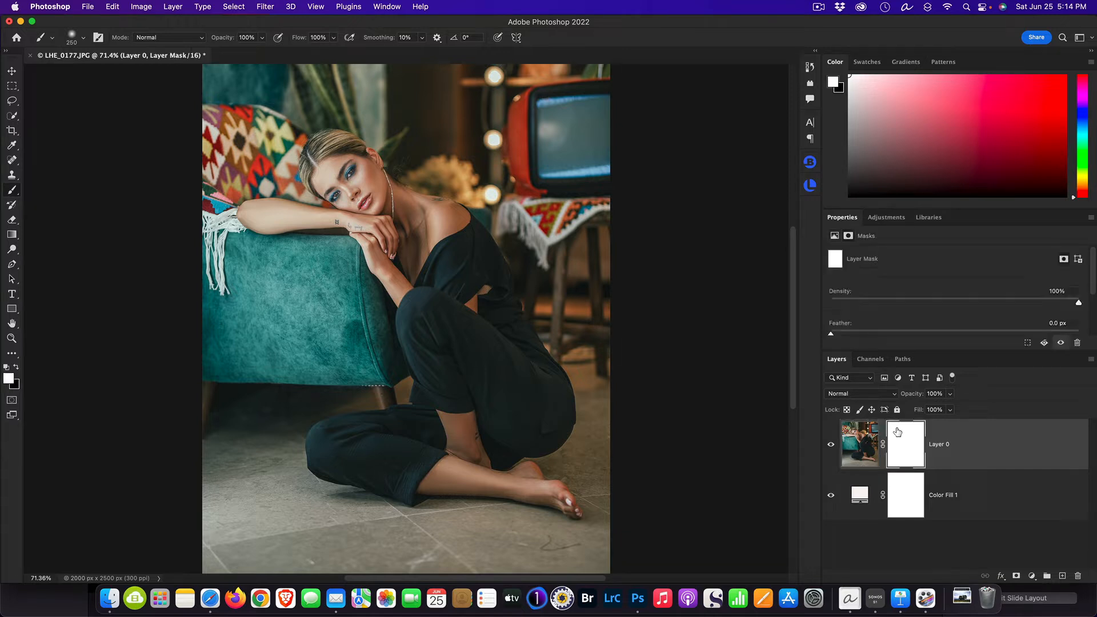
click(16, 366)
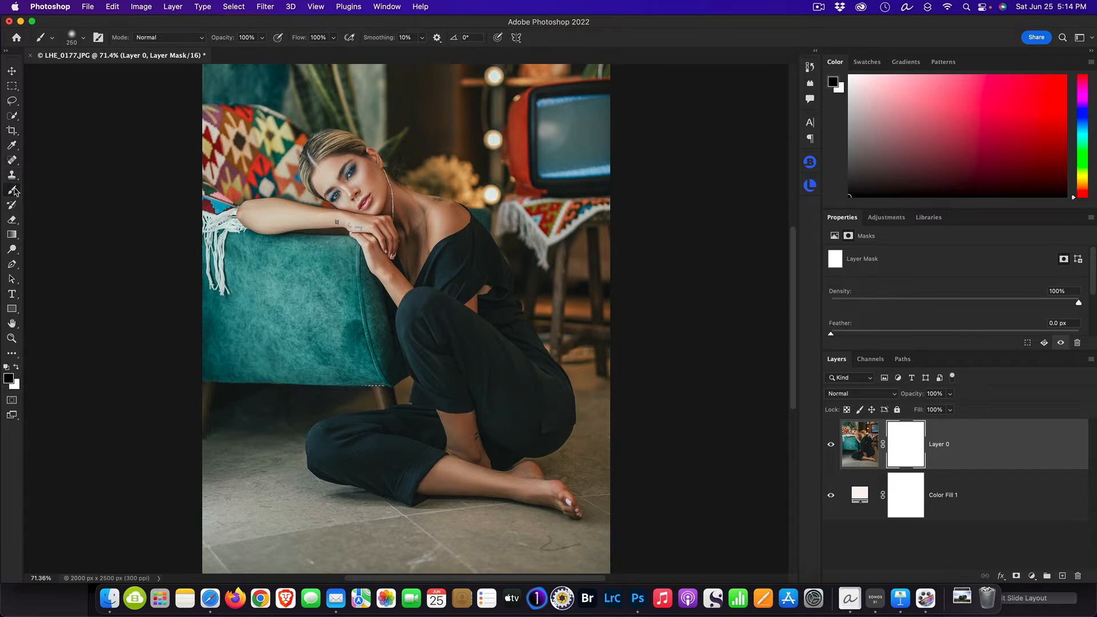
click(241, 102)
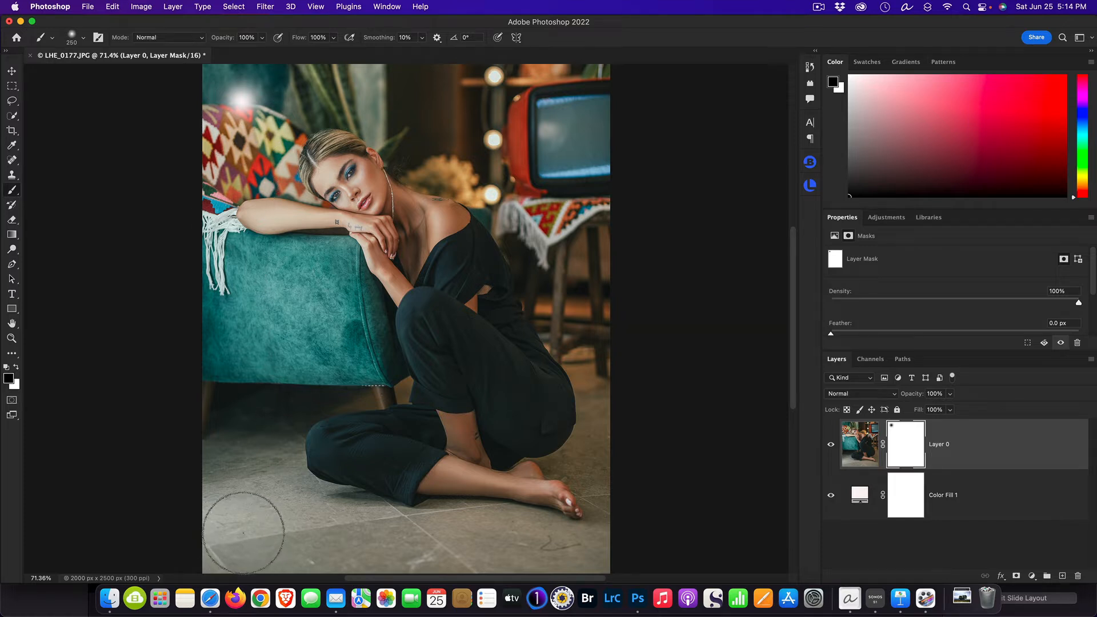
shift+click(244, 534)
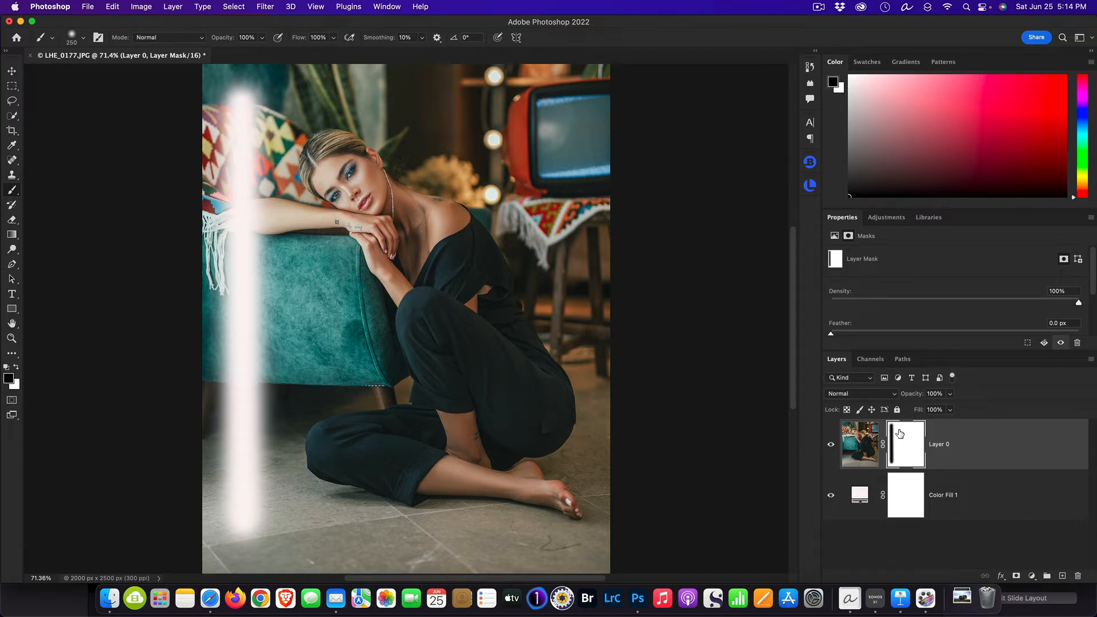
mouse_move(516, 106)
mouse_down()
mouse_move(610, 98)
mouse_move(518, 70)
mouse_move(619, 91)
mouse_move(604, 165)
mouse_move(517, 110)
mouse_move(602, 230)
mouse_move(558, 211)
mouse_move(520, 99)
mouse_move(552, 214)
mouse_move(583, 256)
mouse_move(519, 188)
mouse_move(607, 264)
mouse_move(564, 143)
mouse_move(662, 218)
mouse_up()
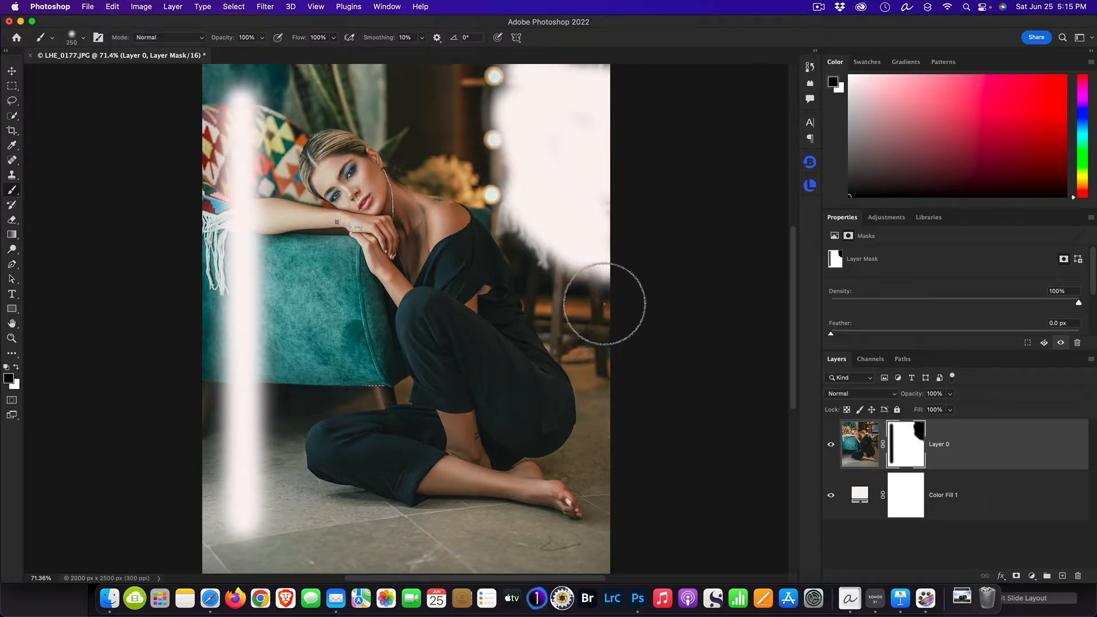
- Paint white on the photo layer's mask to restore the television area and the vertical strip over the armchair
click(14, 368)
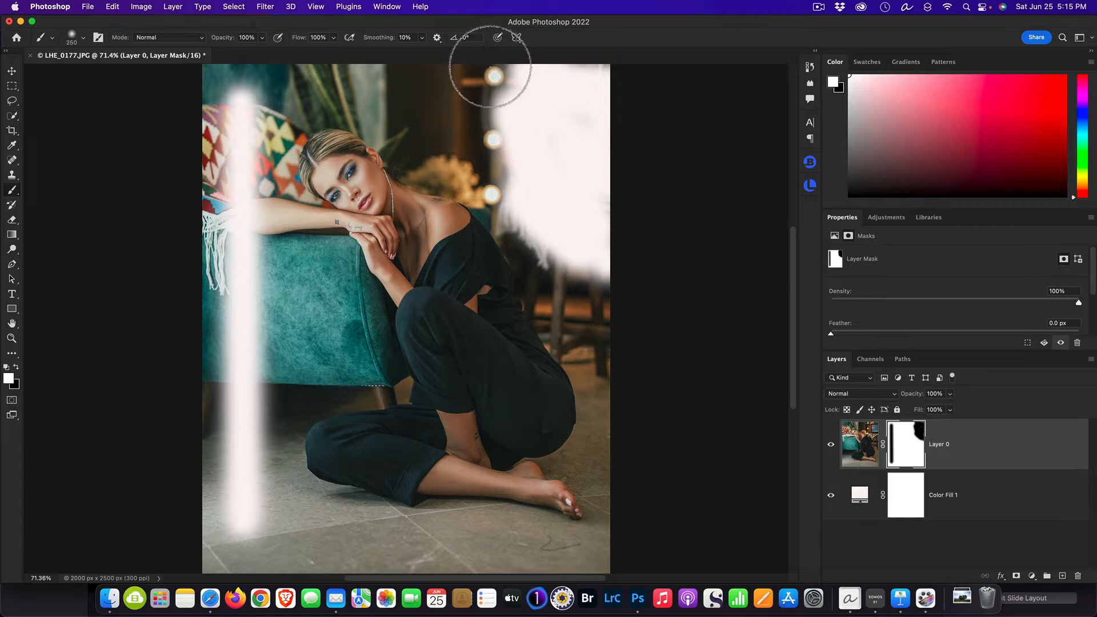
mouse_move(490, 66)
mouse_down()
mouse_move(315, 86)
mouse_move(567, 119)
mouse_move(513, 117)
mouse_move(646, 157)
mouse_move(594, 313)
mouse_move(641, 54)
mouse_move(532, 252)
mouse_move(615, 218)
mouse_move(568, 223)
mouse_up()
drag(246, 95, 204, 369)
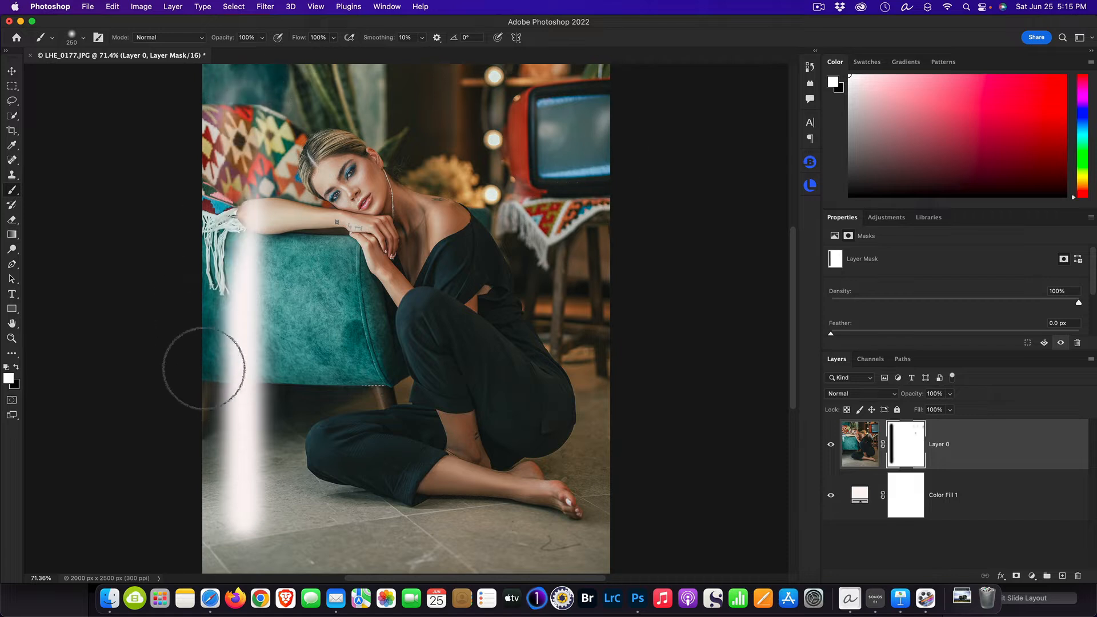
mouse_move(237, 97)
mouse_down()
mouse_move(225, 509)
mouse_move(271, 191)
mouse_move(258, 488)
mouse_move(245, 517)
mouse_up()
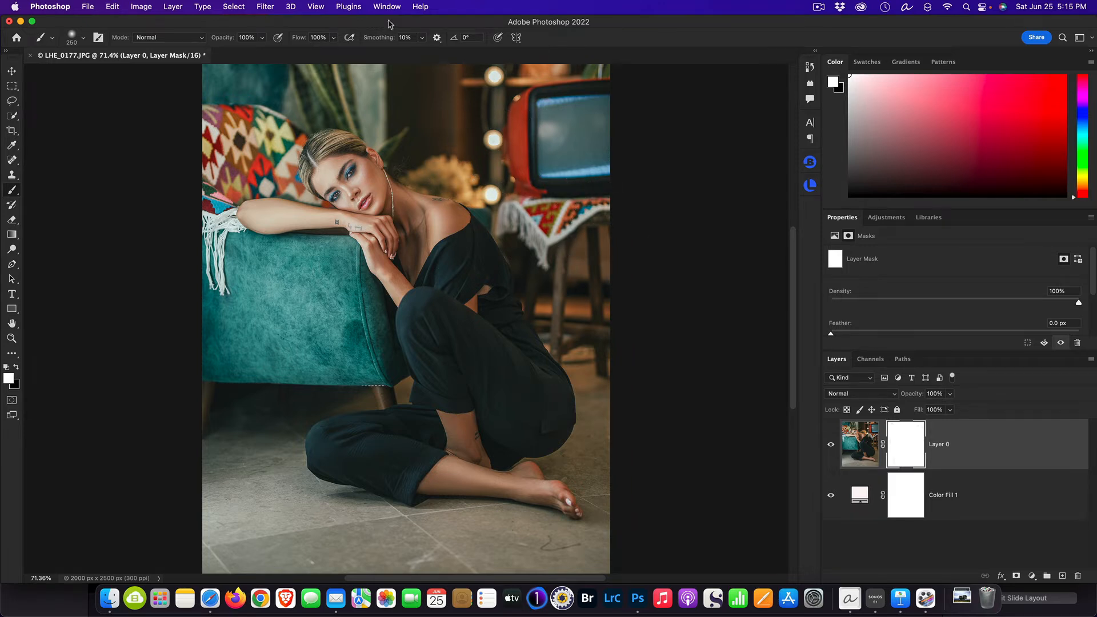
- Open PMG_3228.CR2 from the Downloads folder through Camera Raw with Auto adjustments applied
click(961, 588)
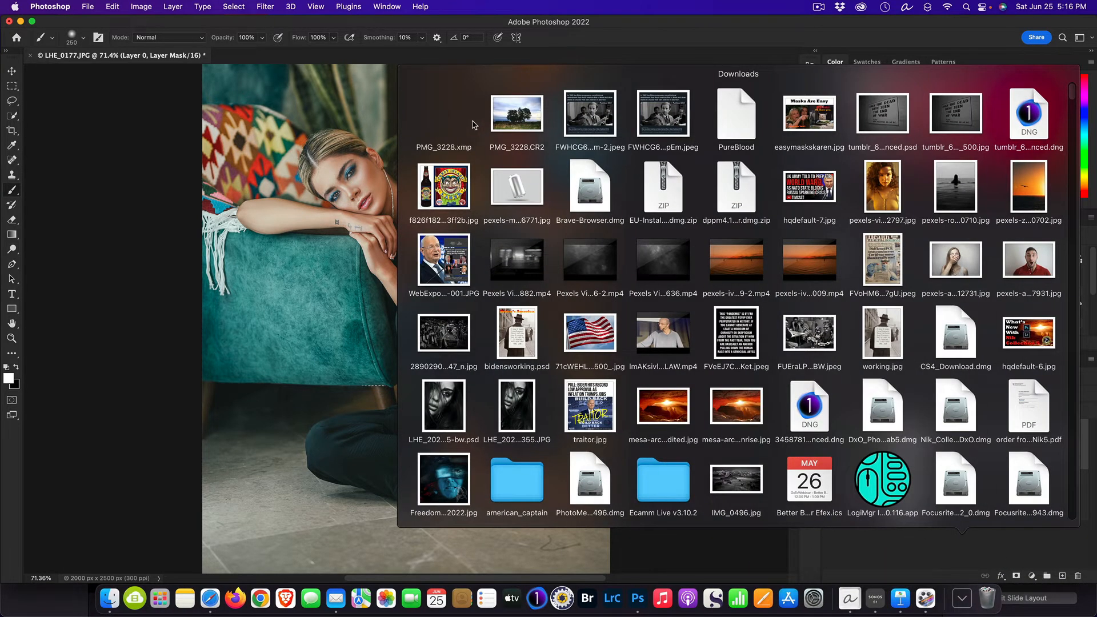
drag(517, 113, 640, 594)
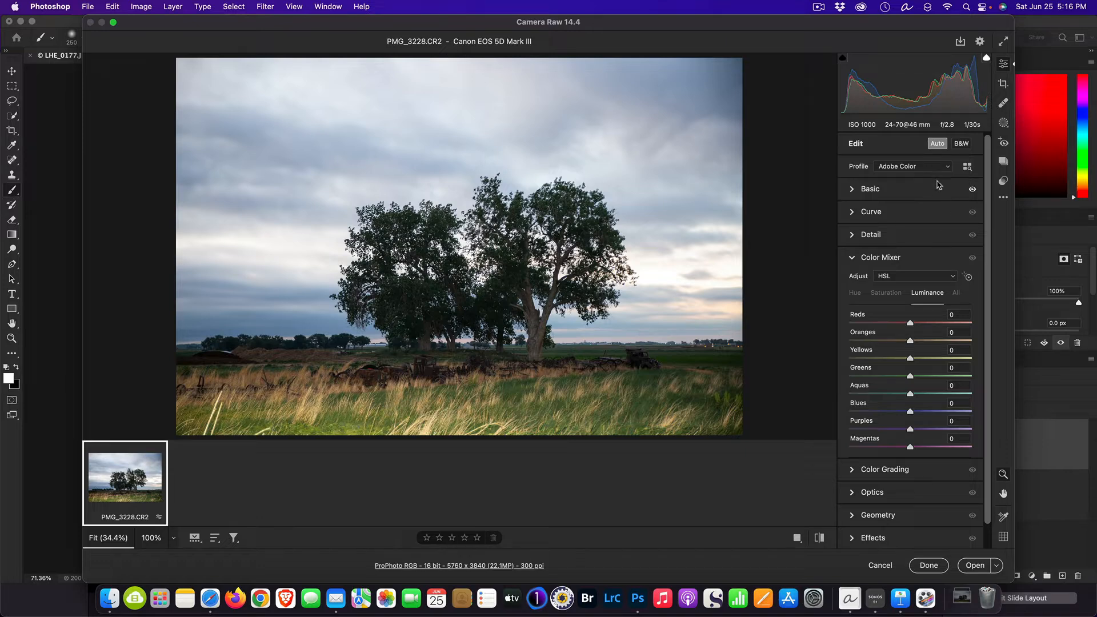
click(936, 144)
click(973, 566)
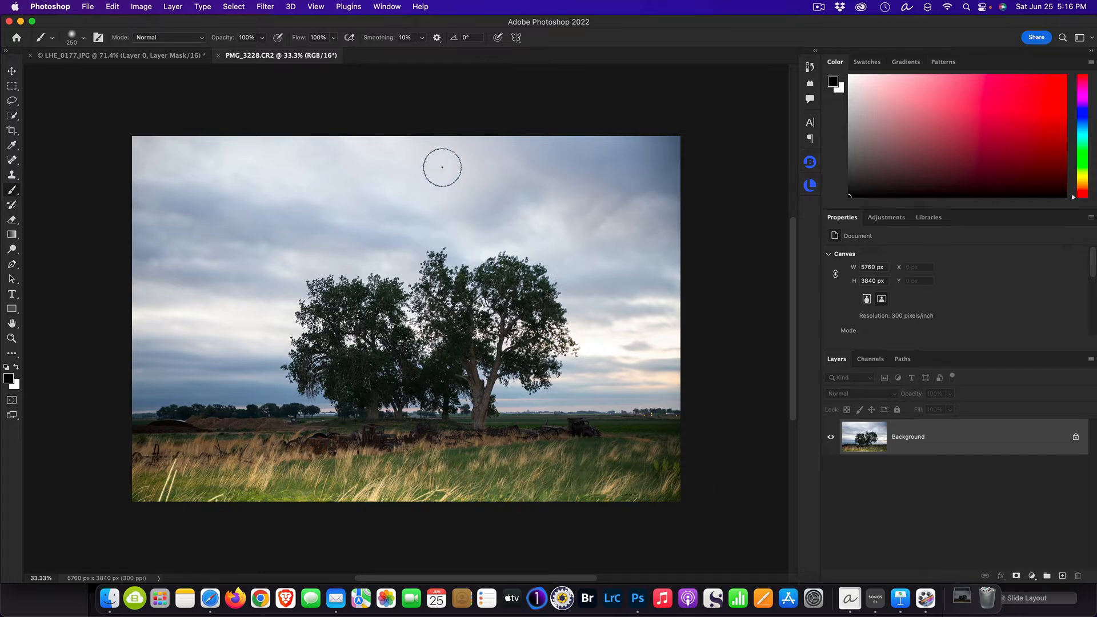
- Select the sky automatically, examine the selection edges among the tree's leaves up close, and clear the selection
scroll(441, 166, up, 3)
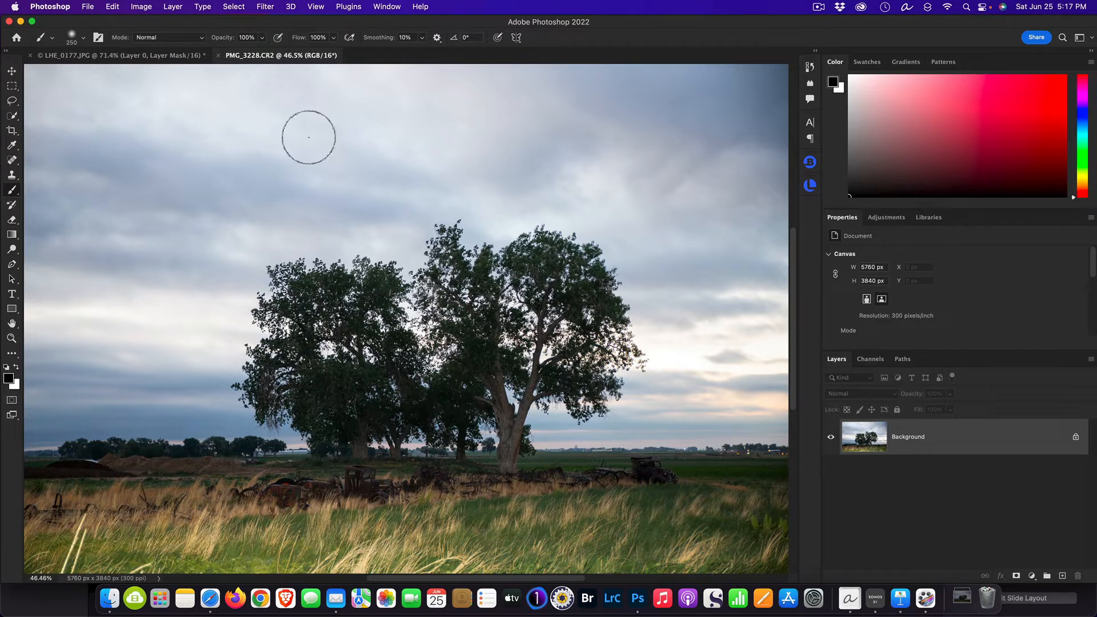
click(231, 8)
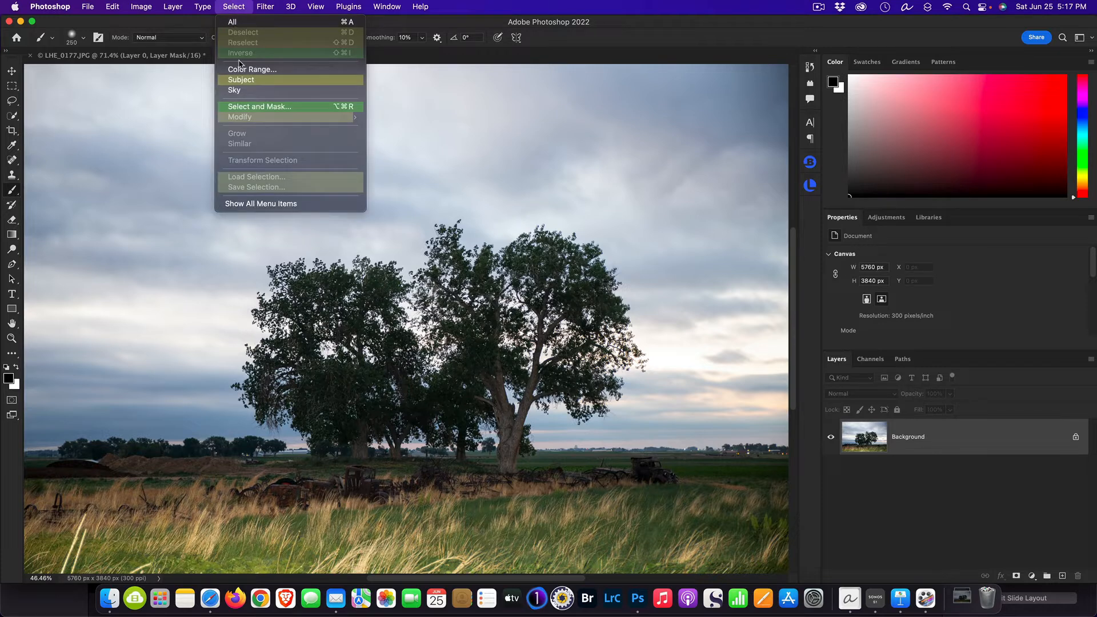
click(260, 91)
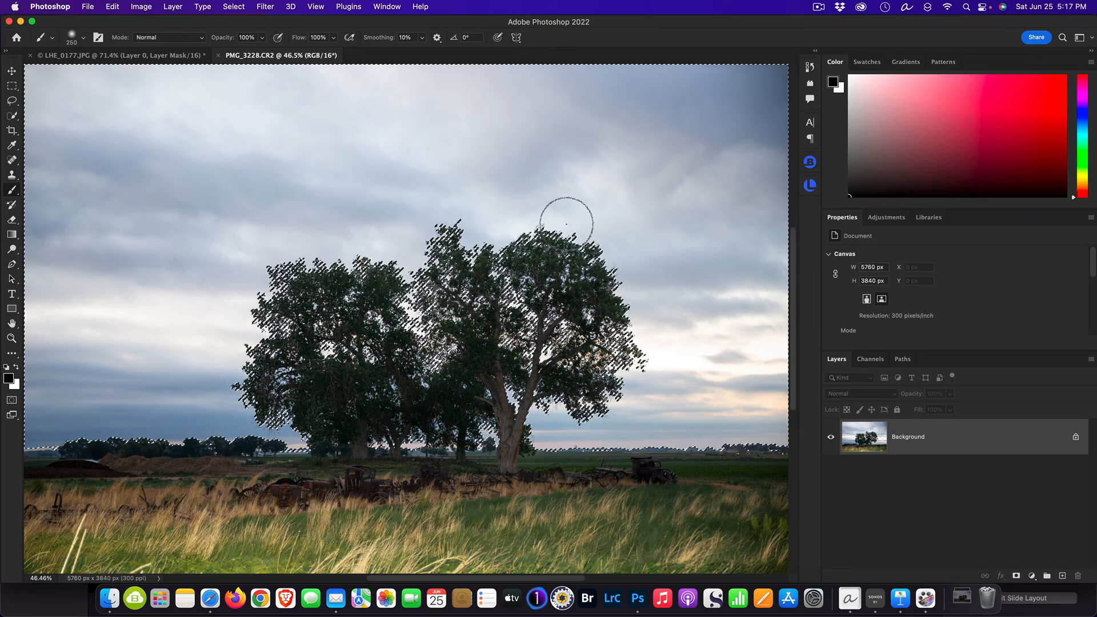
scroll(525, 291, up, 5)
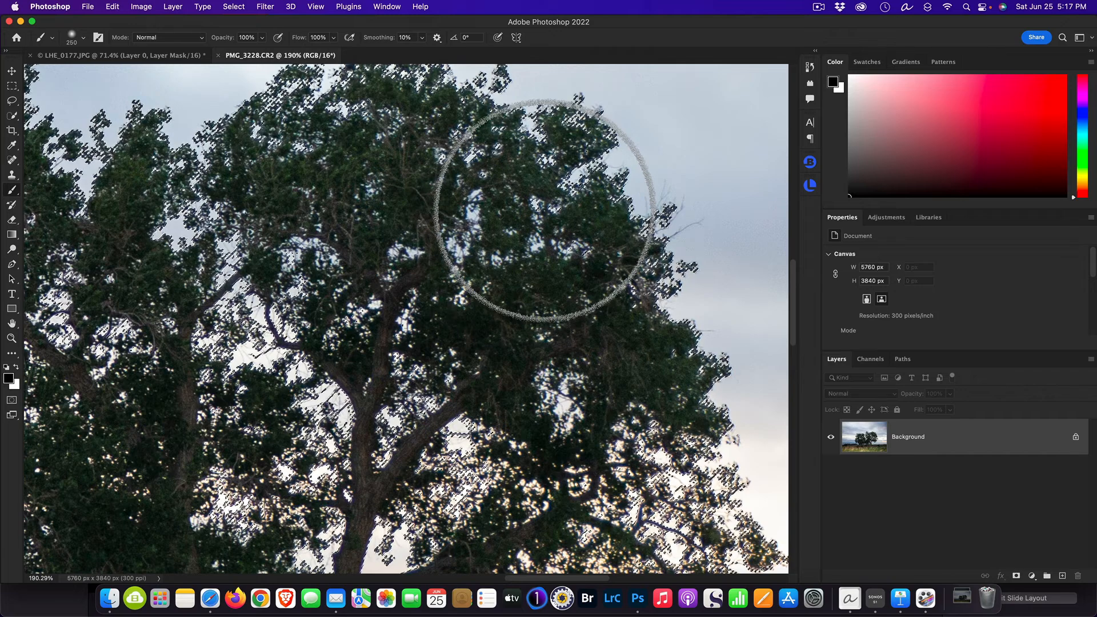
scroll(544, 209, up, 3)
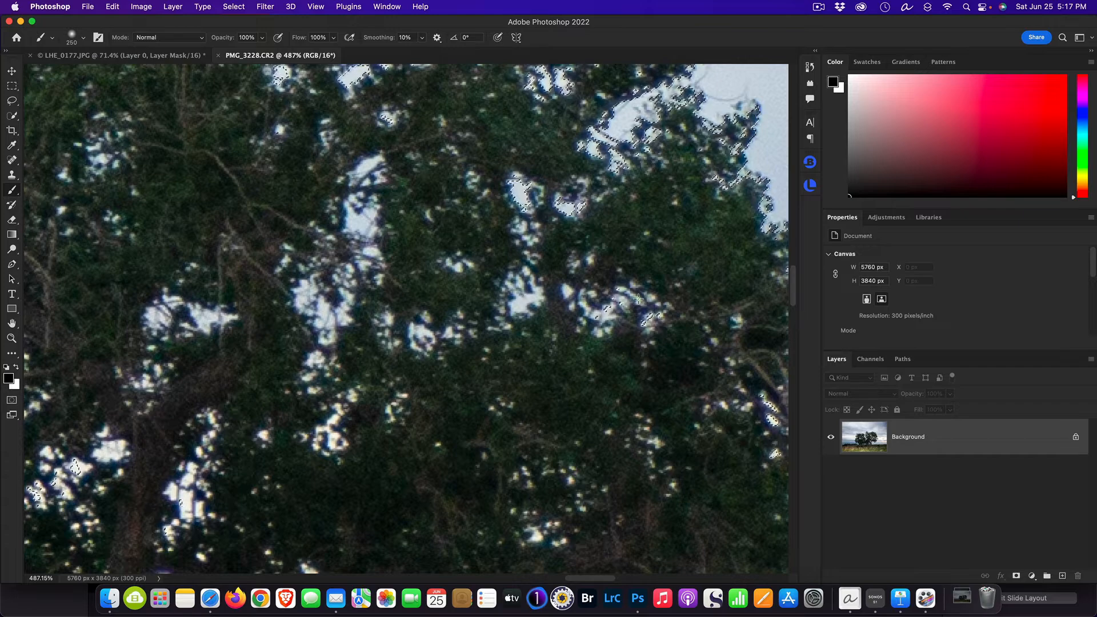
scroll(638, 298, down, 5)
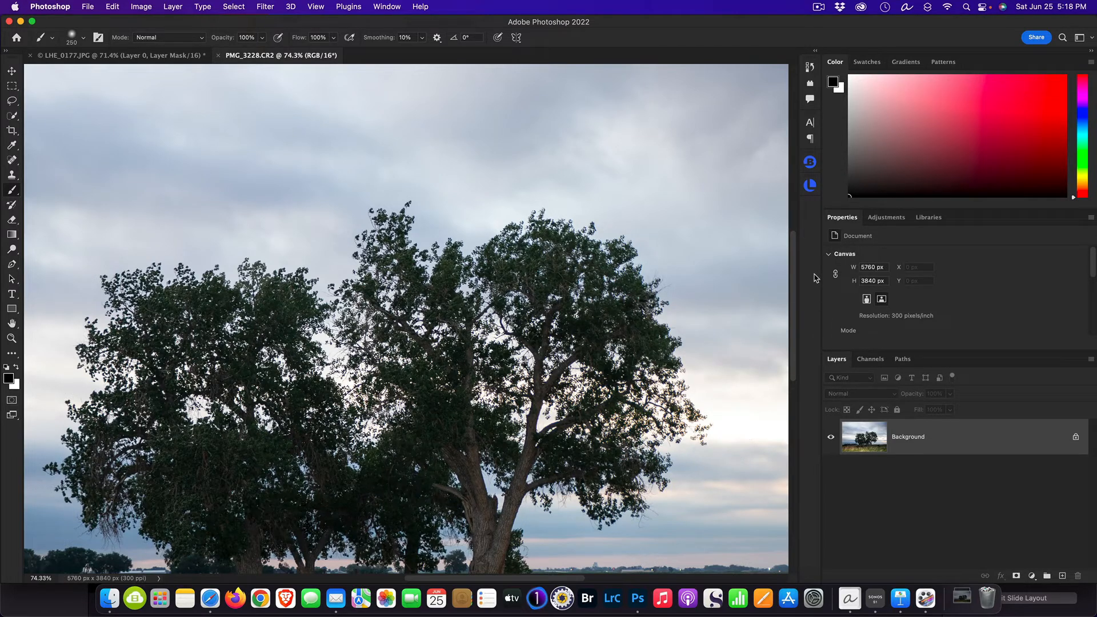
scroll(792, 270, down, 3)
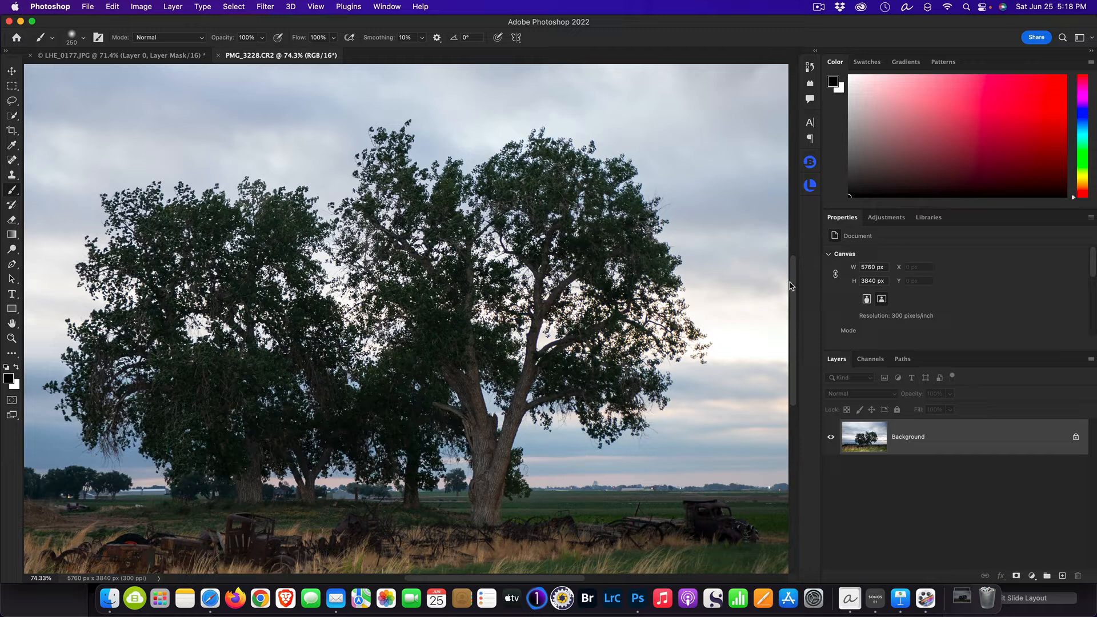
scroll(791, 286, up, 4)
scroll(791, 285, down, 5)
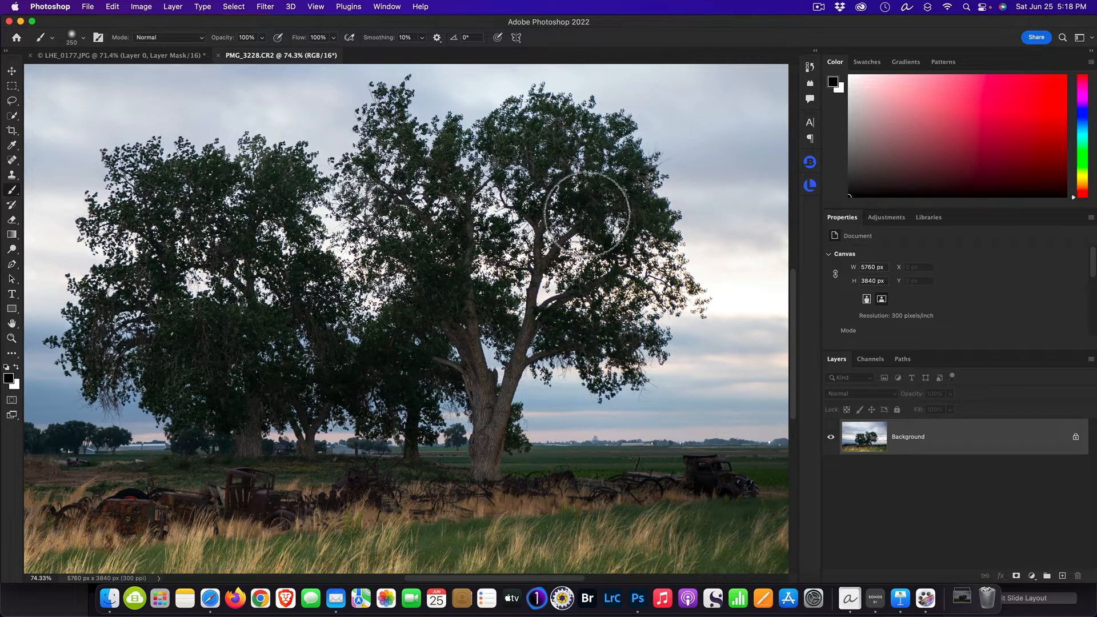
drag(794, 297, 794, 264)
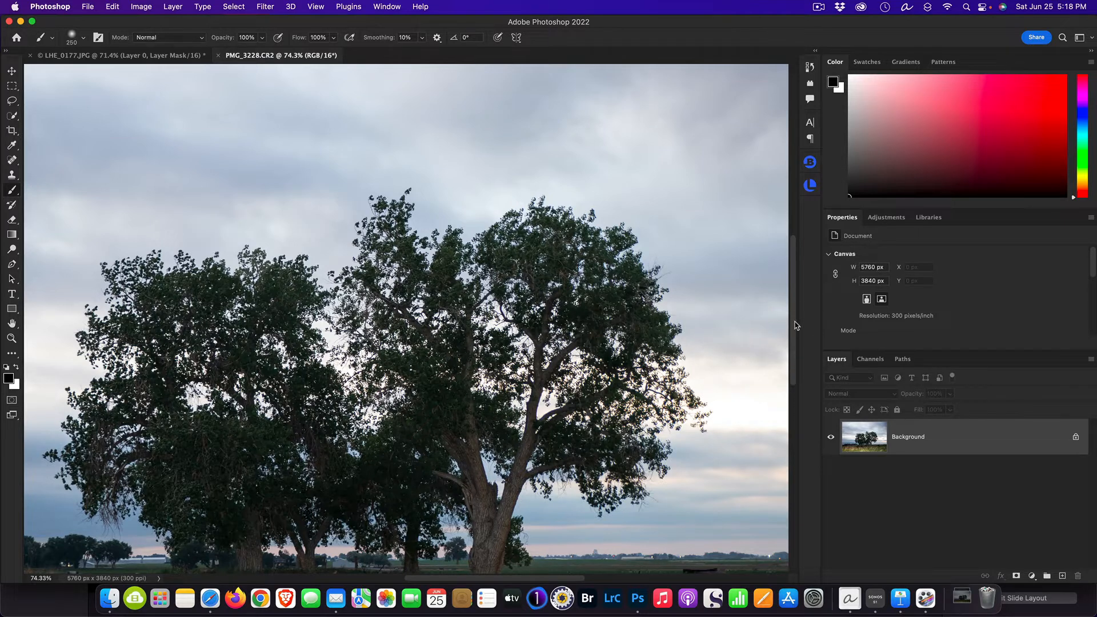
drag(795, 325, 797, 346)
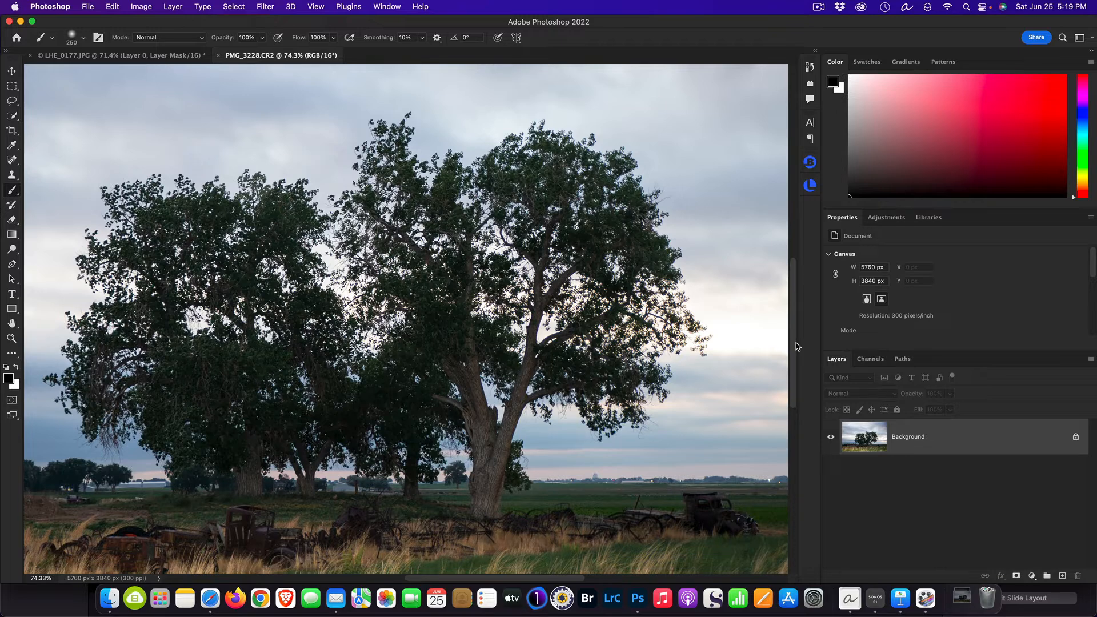
scroll(138, 337, down, 3)
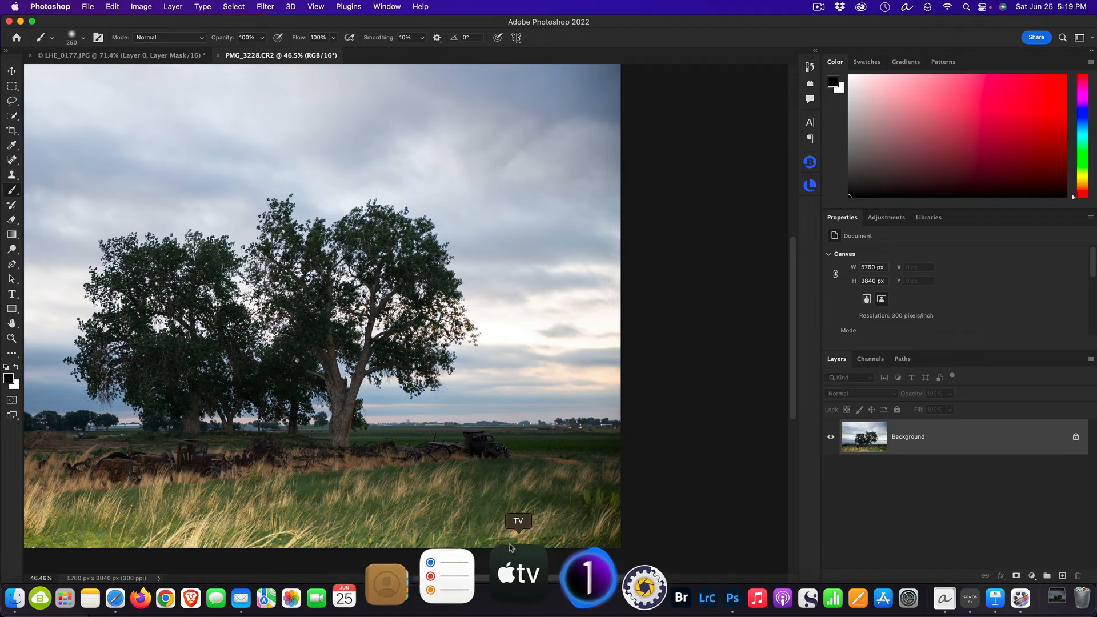
drag(514, 578, 463, 580)
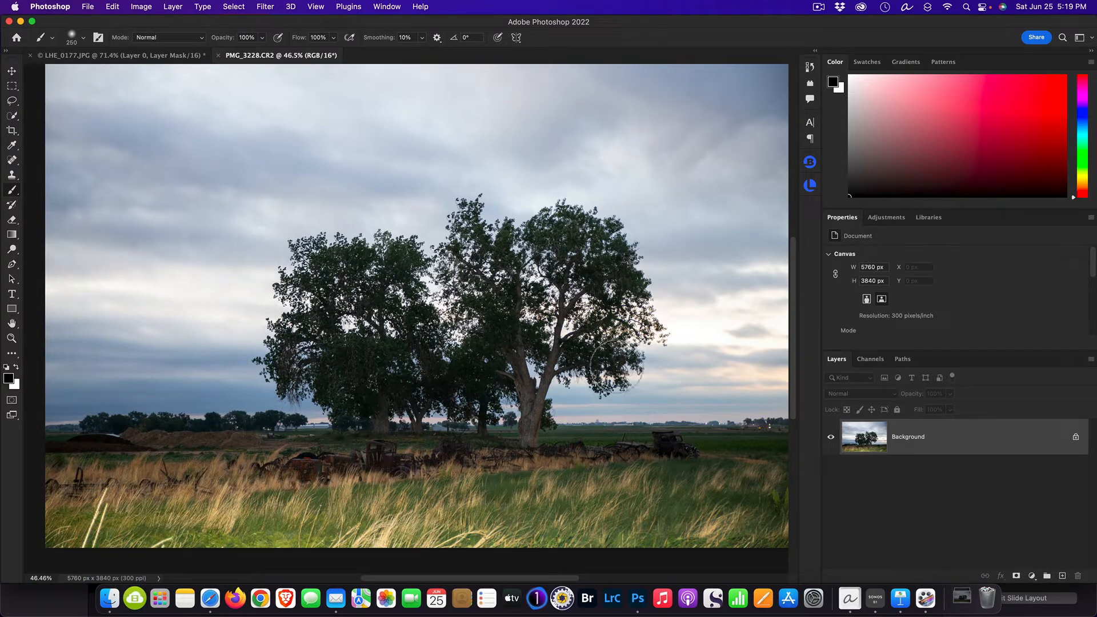
- Show the photo's color channels and view the Red, Green and Blue channels individually in grayscale
click(883, 363)
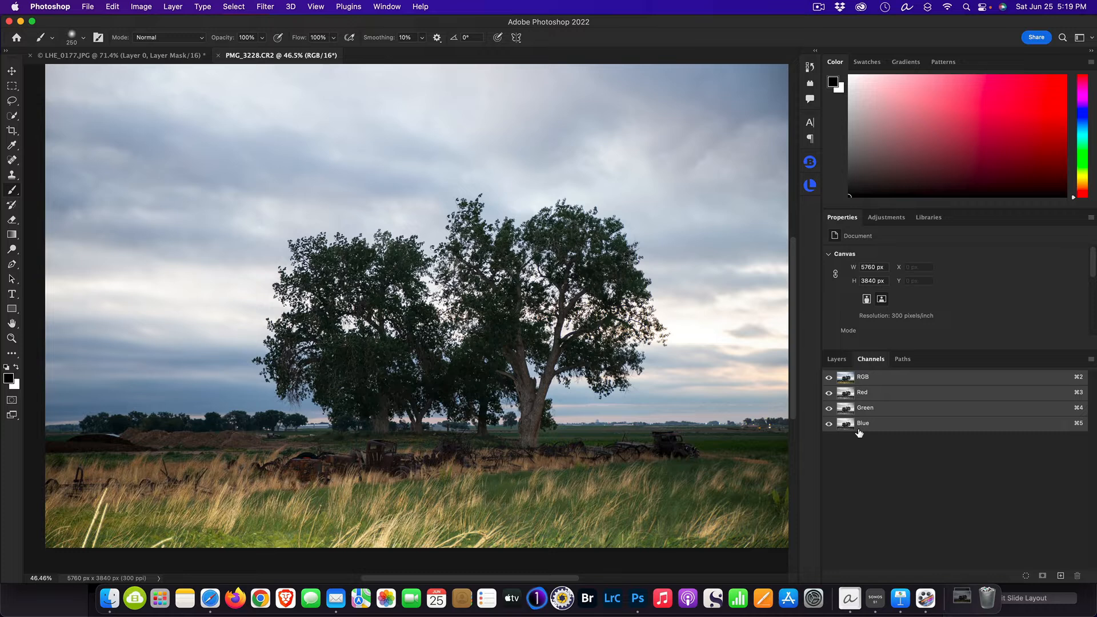
click(828, 393)
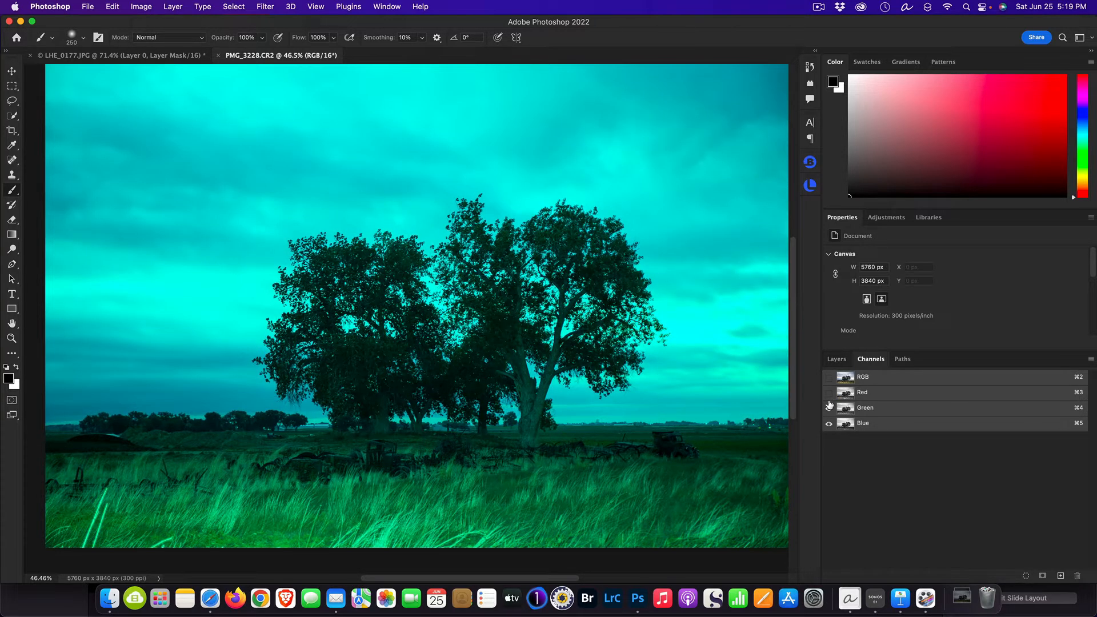
click(835, 396)
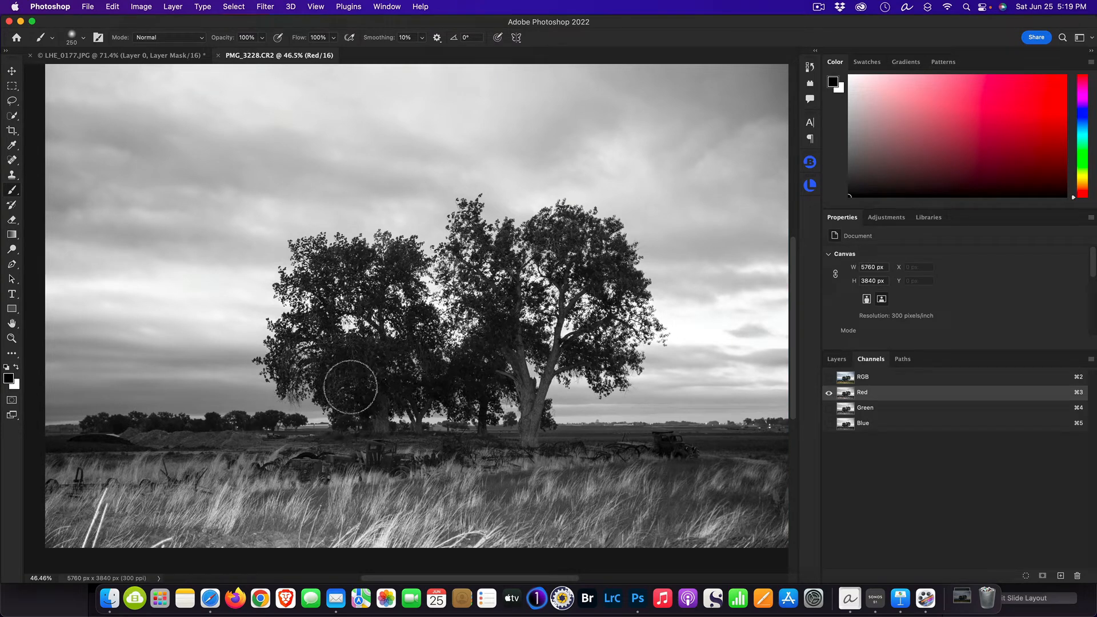
click(828, 408)
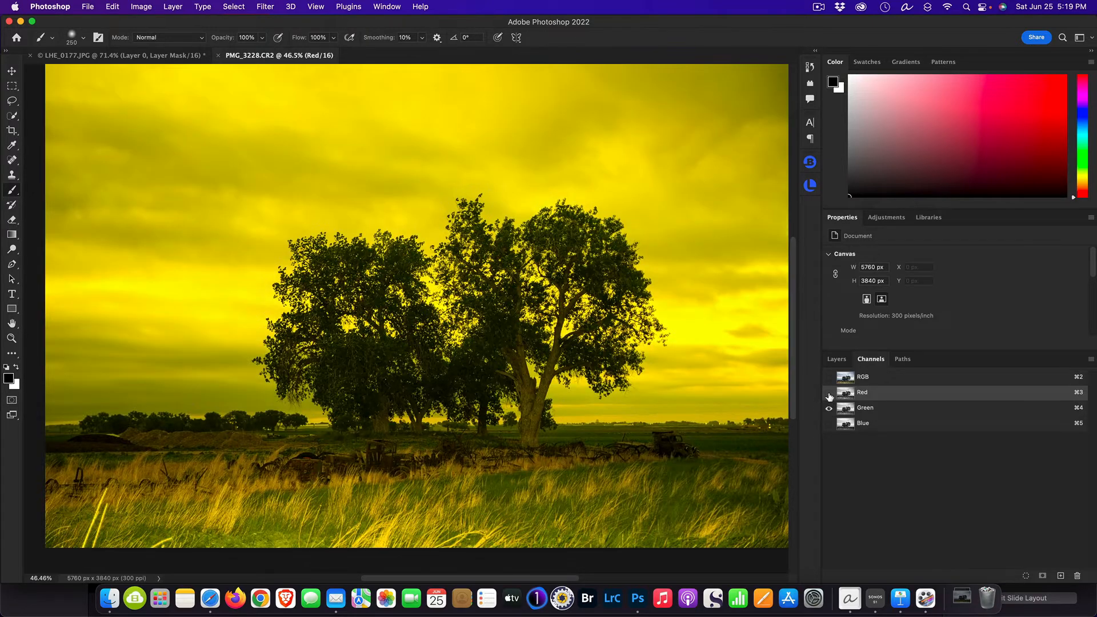
click(829, 393)
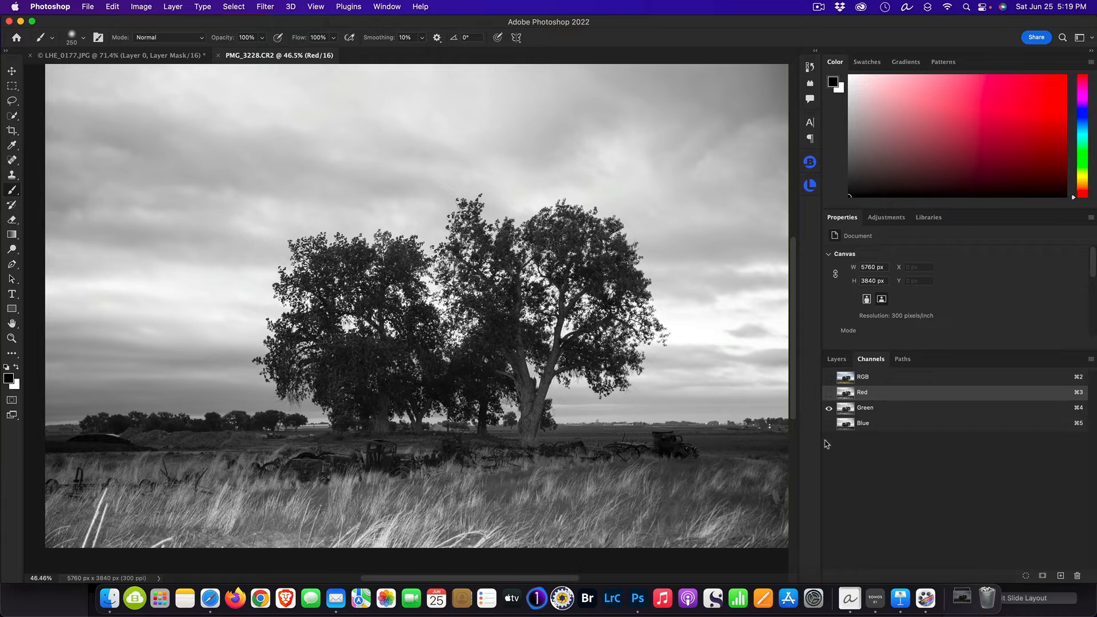
click(834, 424)
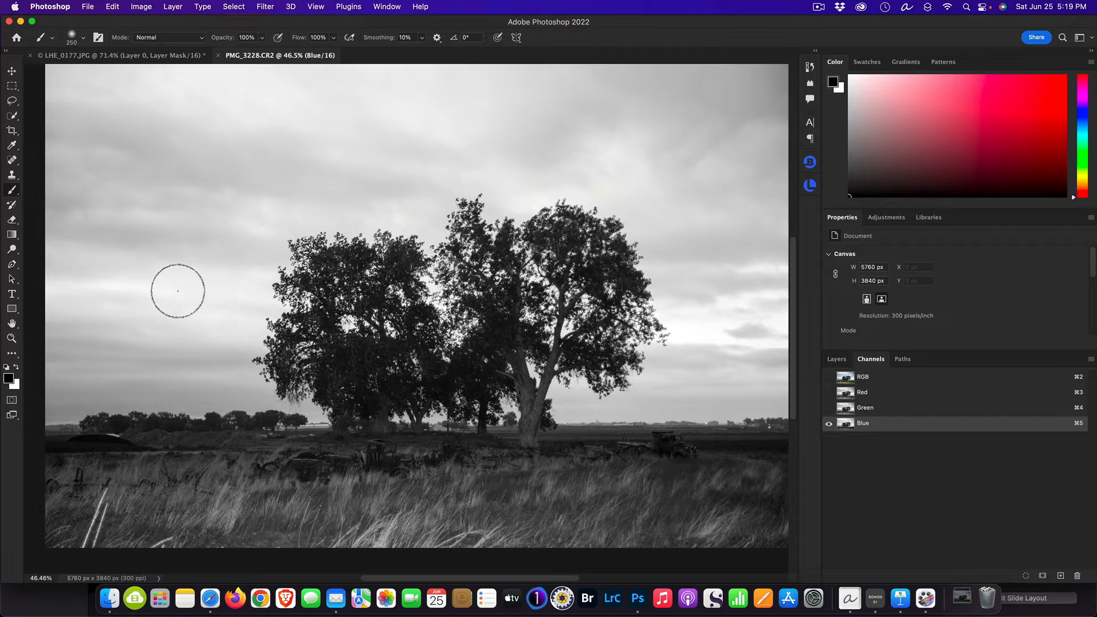
- Compare the sky-to-tree contrast of the Red, Green and Blue channels, and leave the Blue channel selected
click(868, 394)
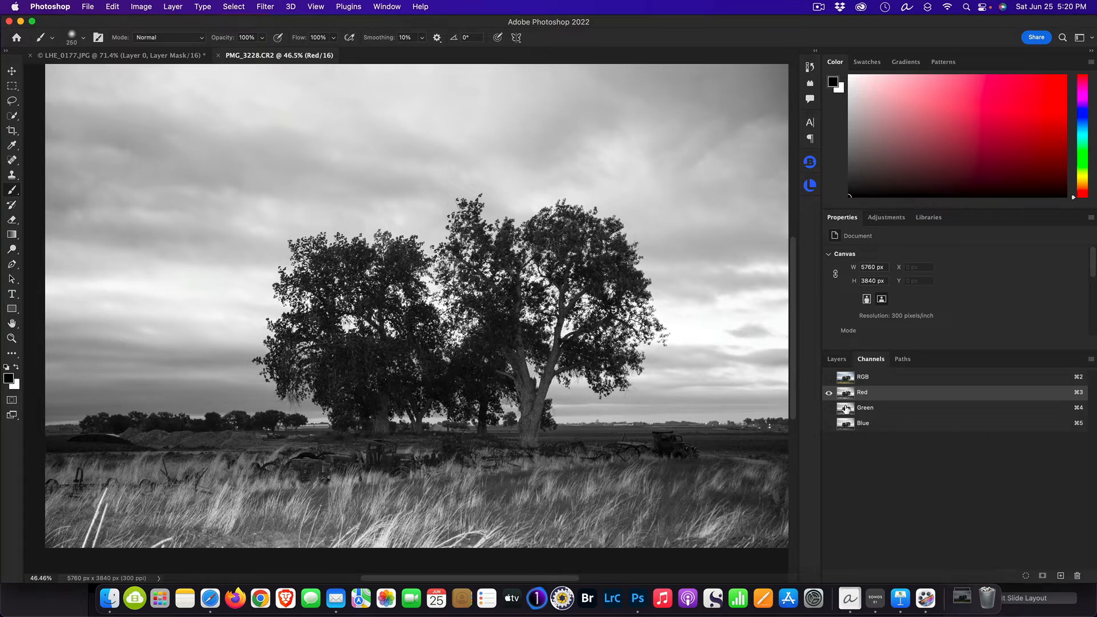
click(866, 408)
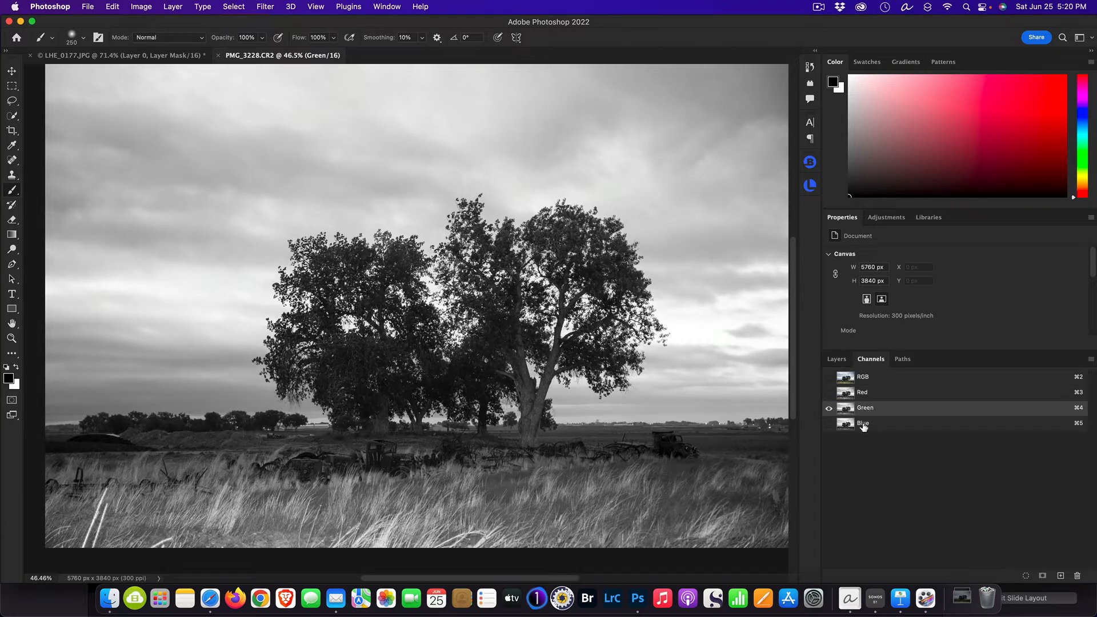
click(864, 426)
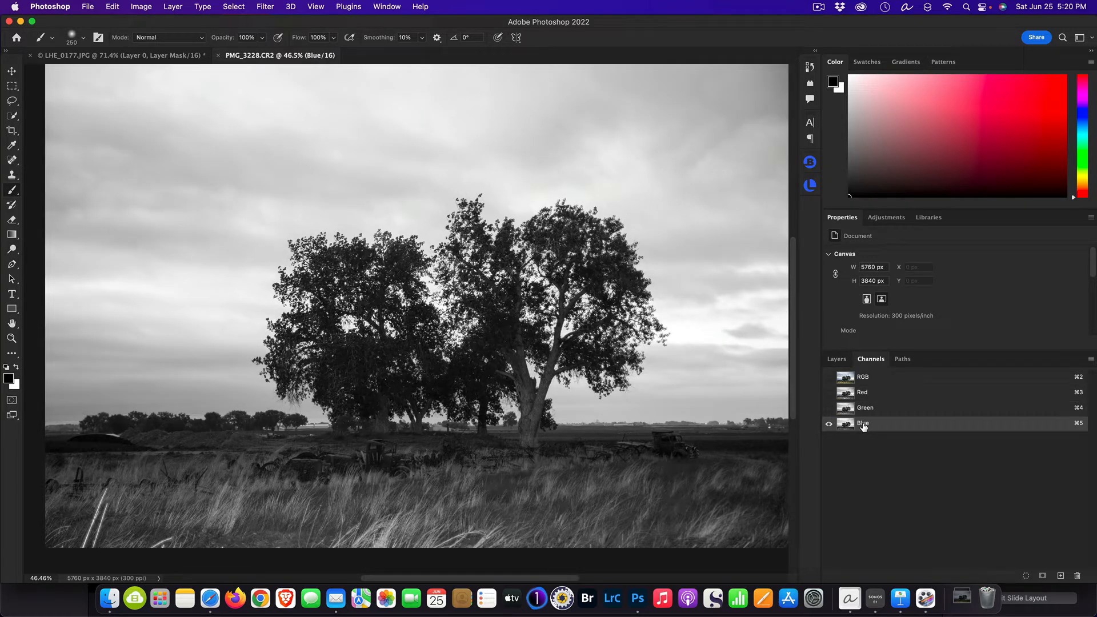
click(863, 393)
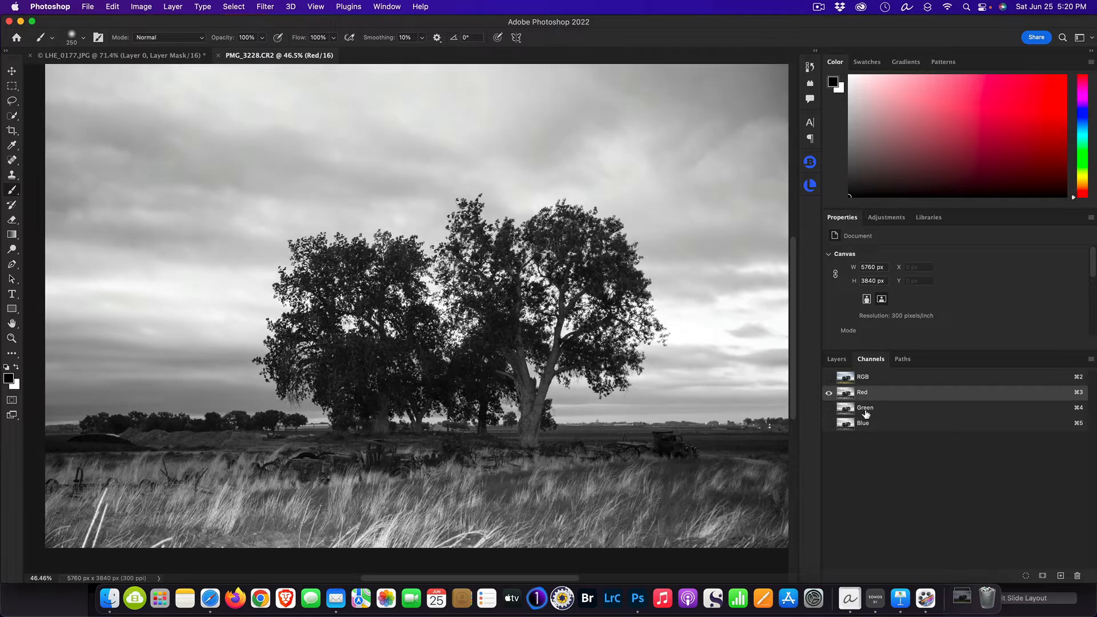
click(865, 410)
click(866, 428)
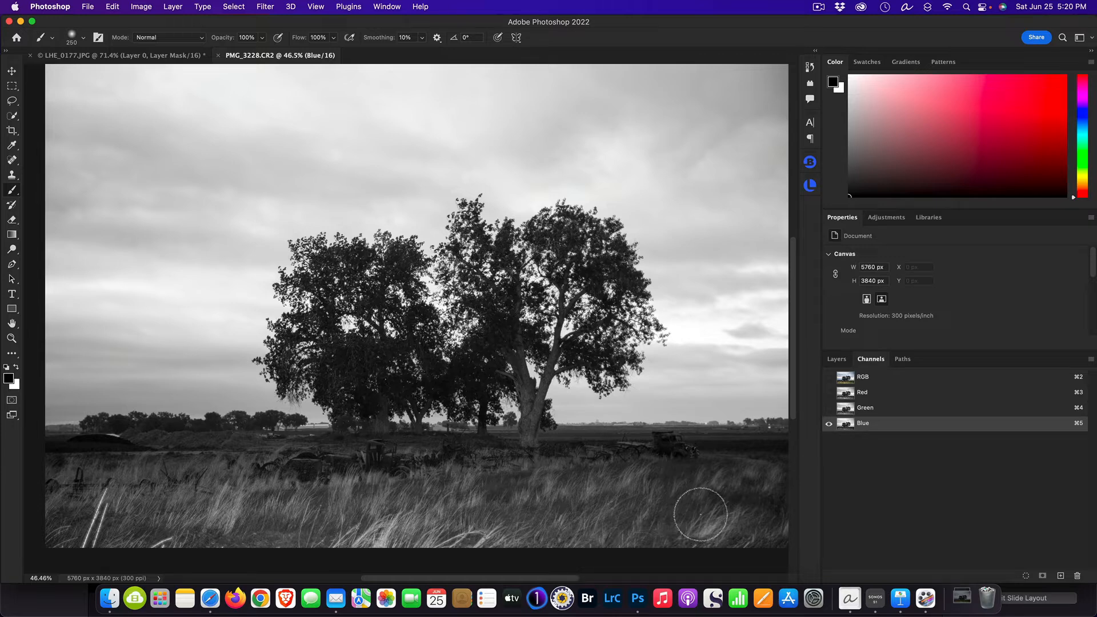
click(865, 407)
click(866, 399)
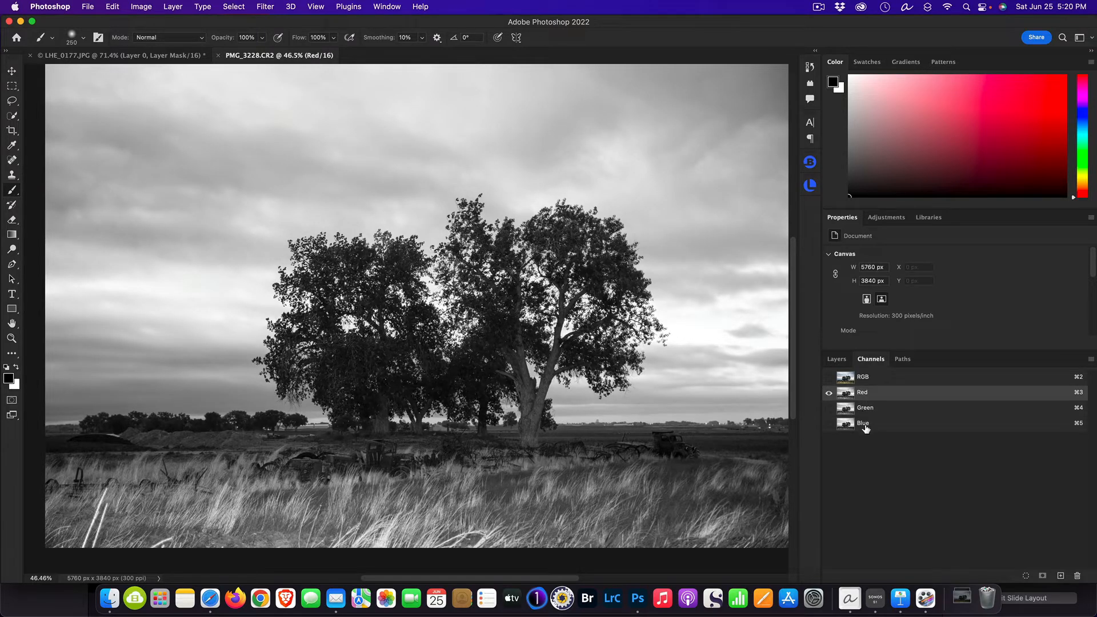
click(865, 427)
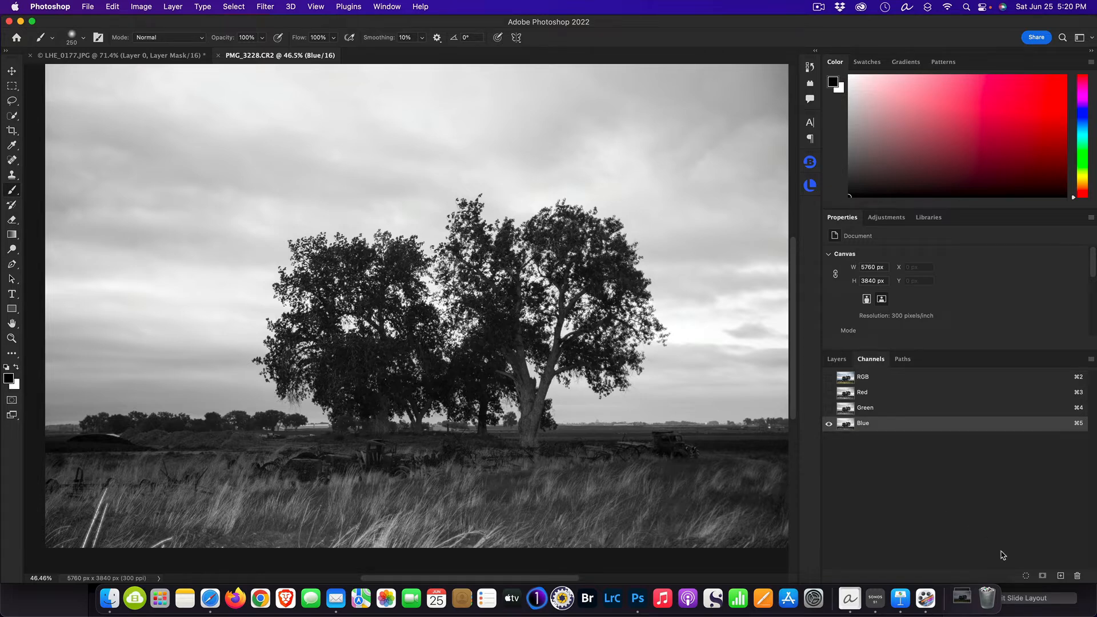
- Try loading the Blue channel as a selection, and clear that selection
click(1022, 575)
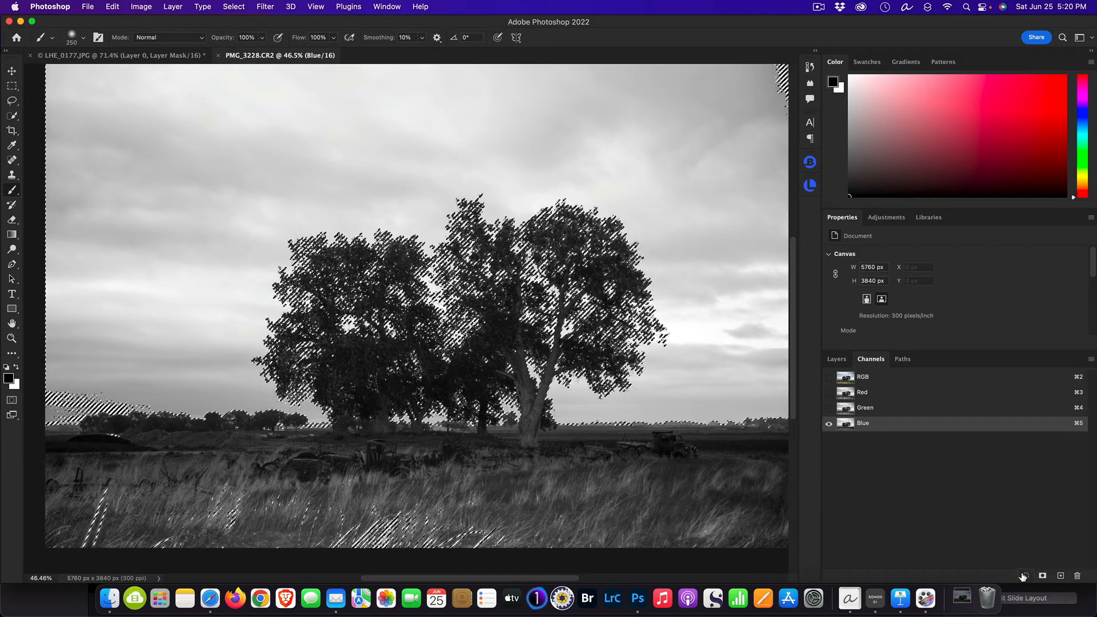
key(super+d)
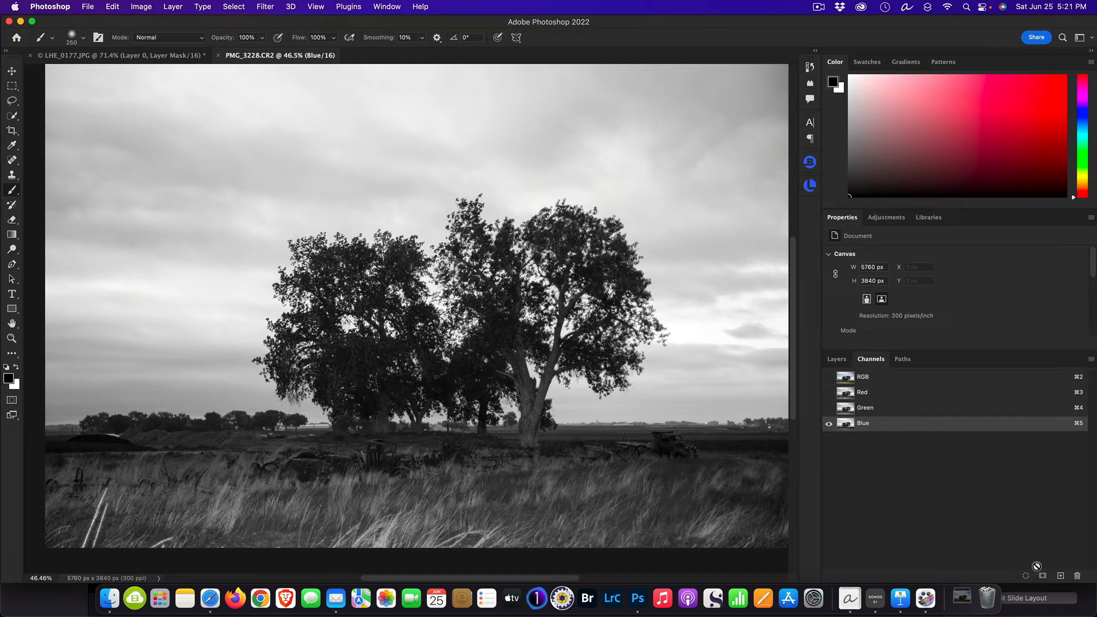
- Duplicate the Blue channel as "Sky" and make the Sky channel the only one displayed
right_click(912, 426)
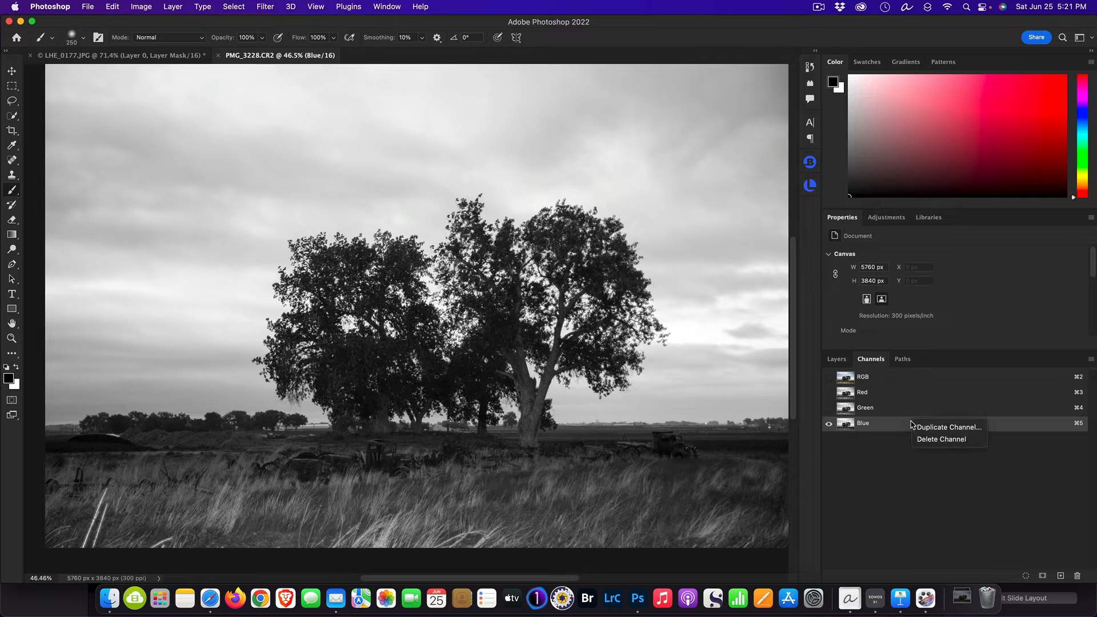
click(936, 433)
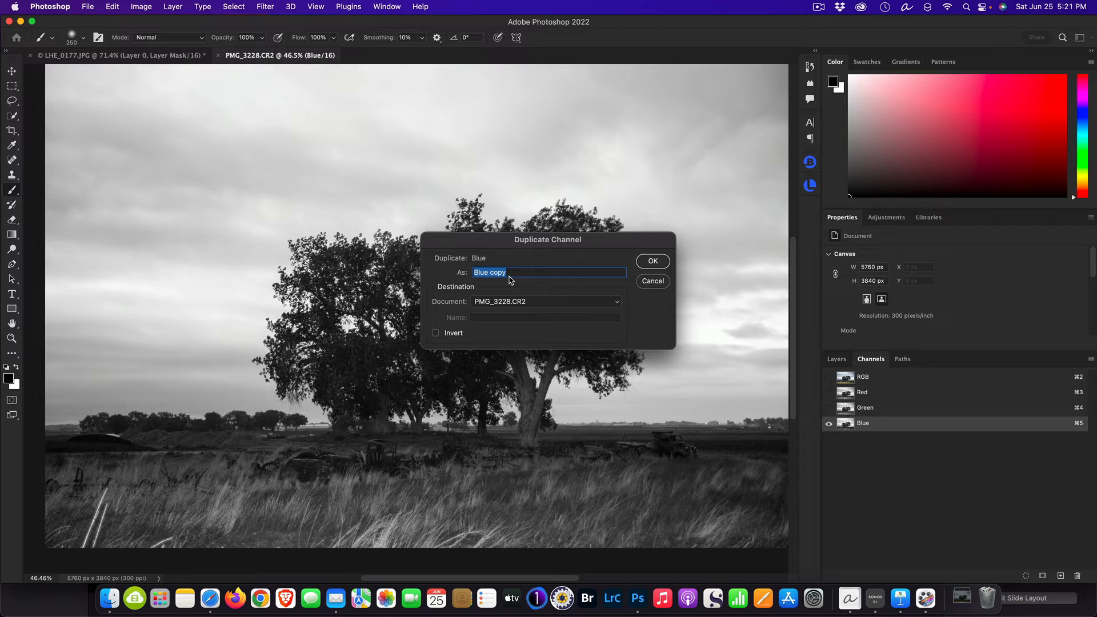
text(Sky)
click(652, 261)
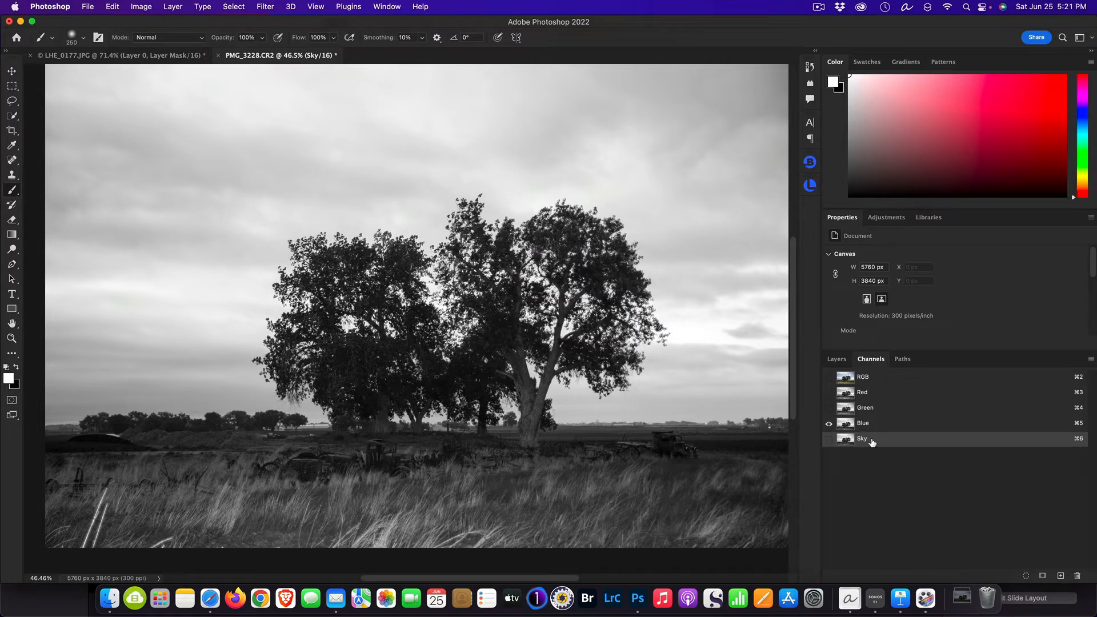
click(828, 438)
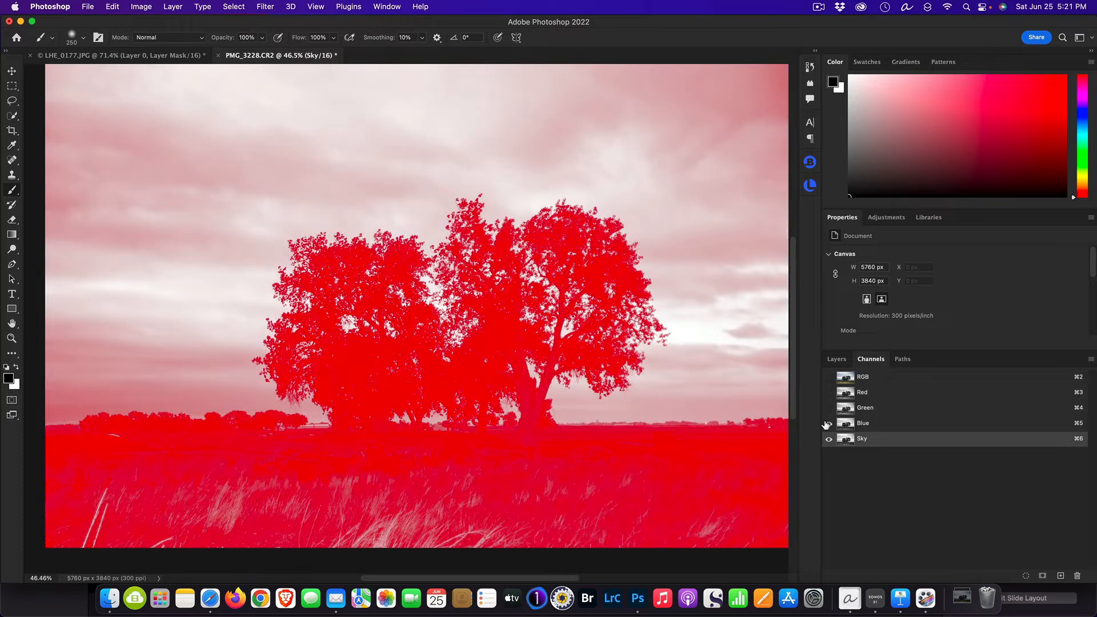
click(828, 423)
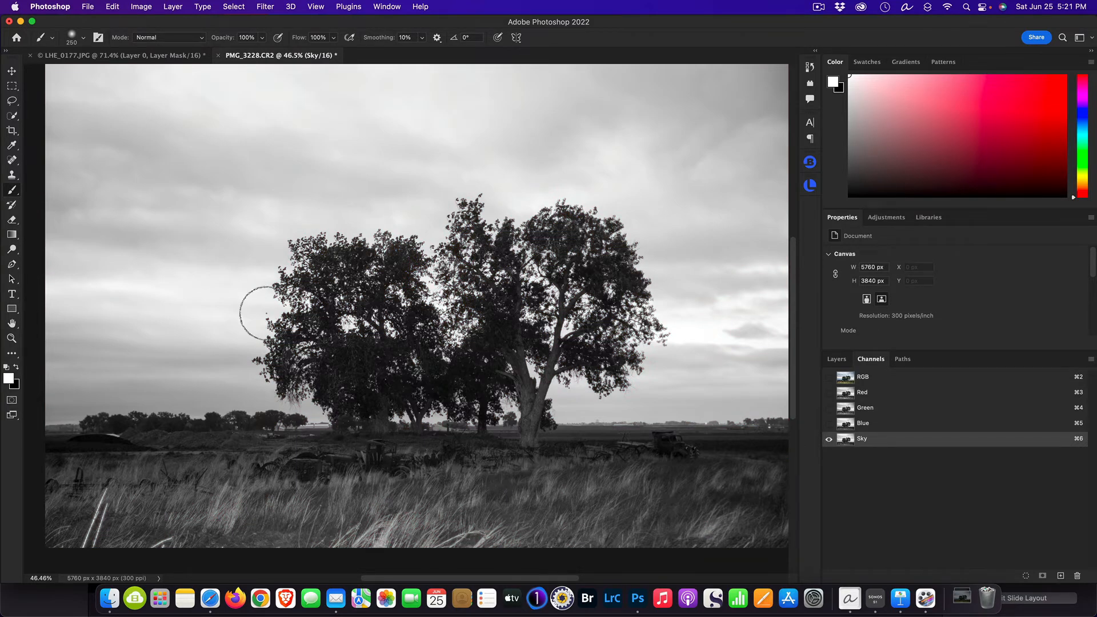
- Examine the leaves, branches and sky gaps of both trees up close in the Sky channel
scroll(240, 328, up, 6)
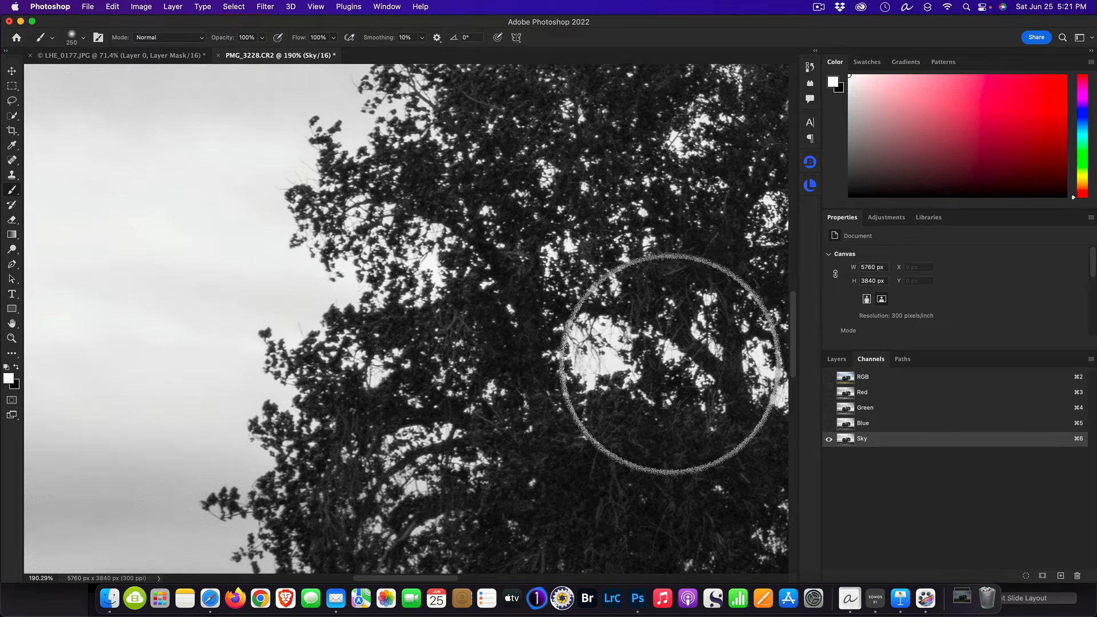
scroll(652, 364, down, 4)
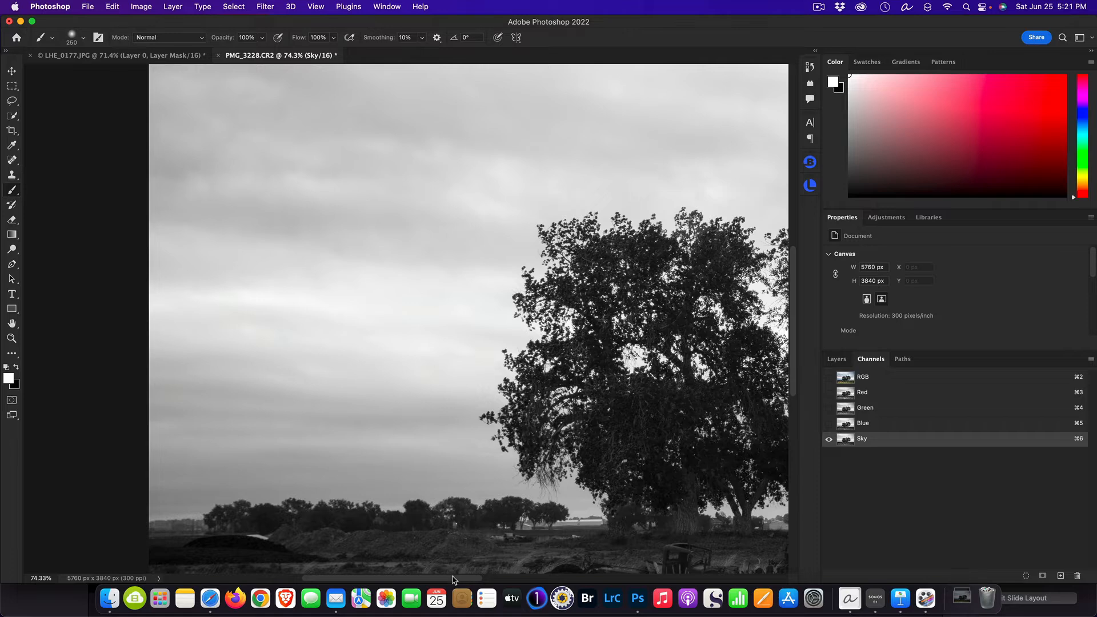
drag(454, 580, 547, 579)
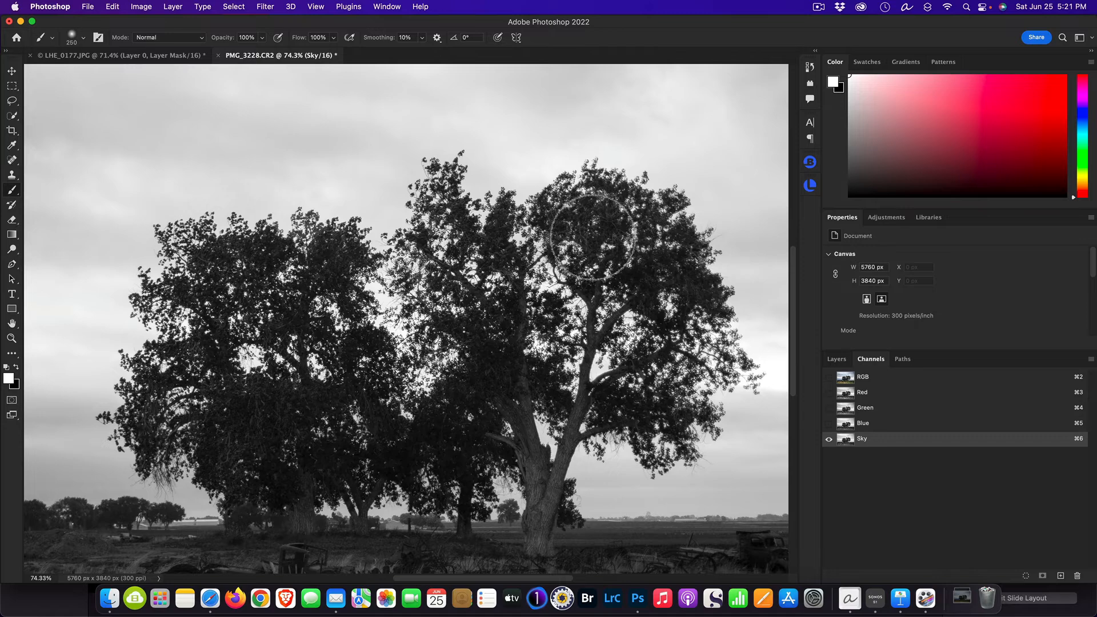
scroll(592, 237, up, 5)
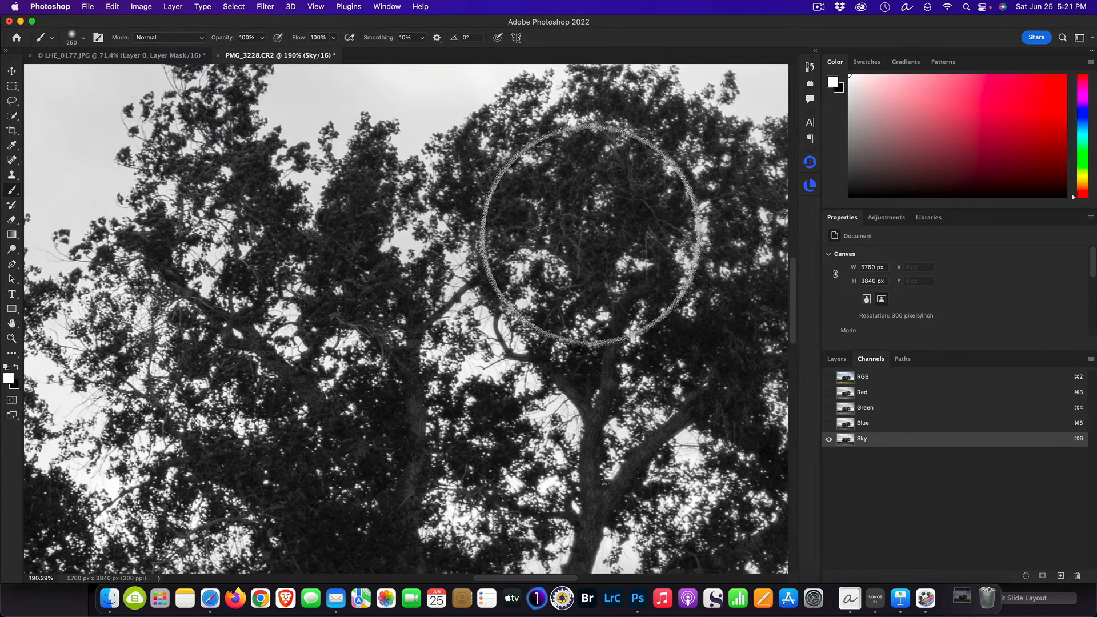
scroll(590, 235, down, 5)
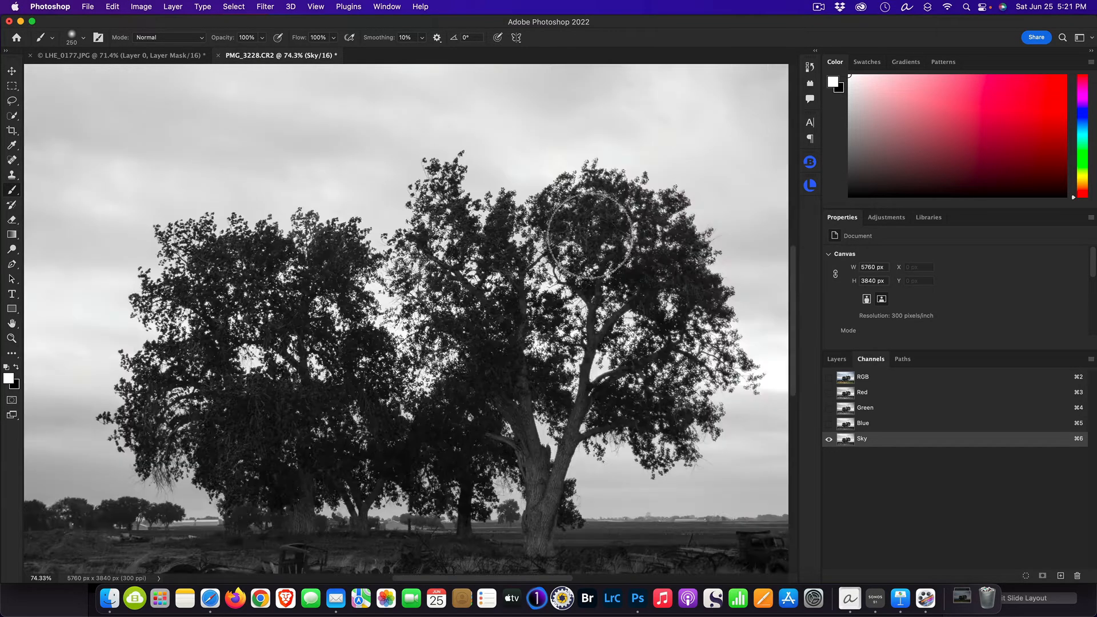
scroll(580, 315, up, 3)
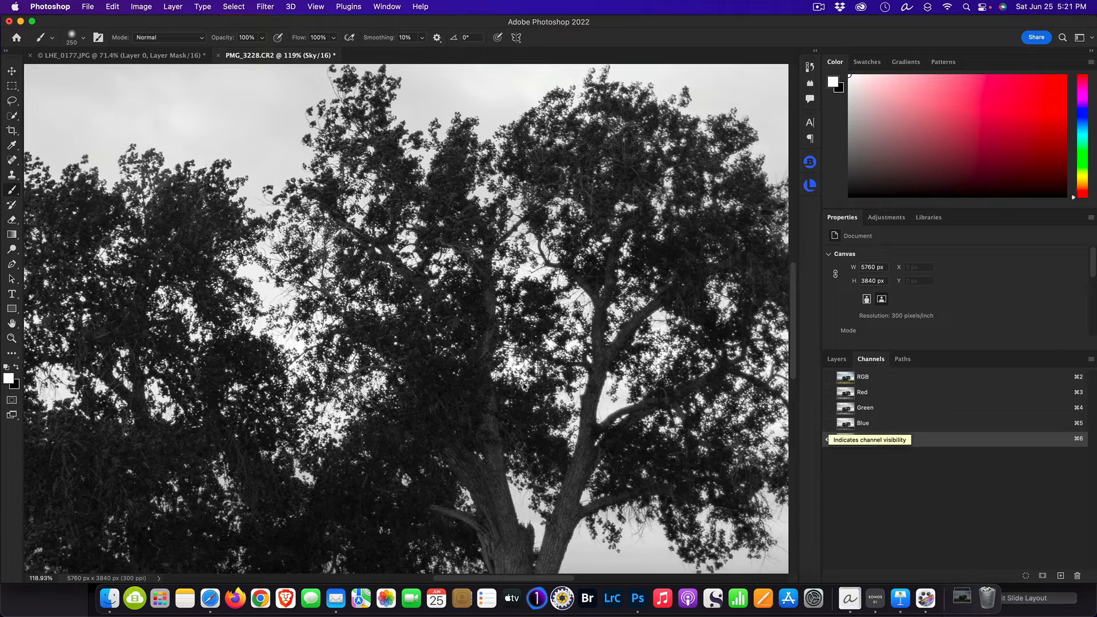
scroll(427, 353, down, 5)
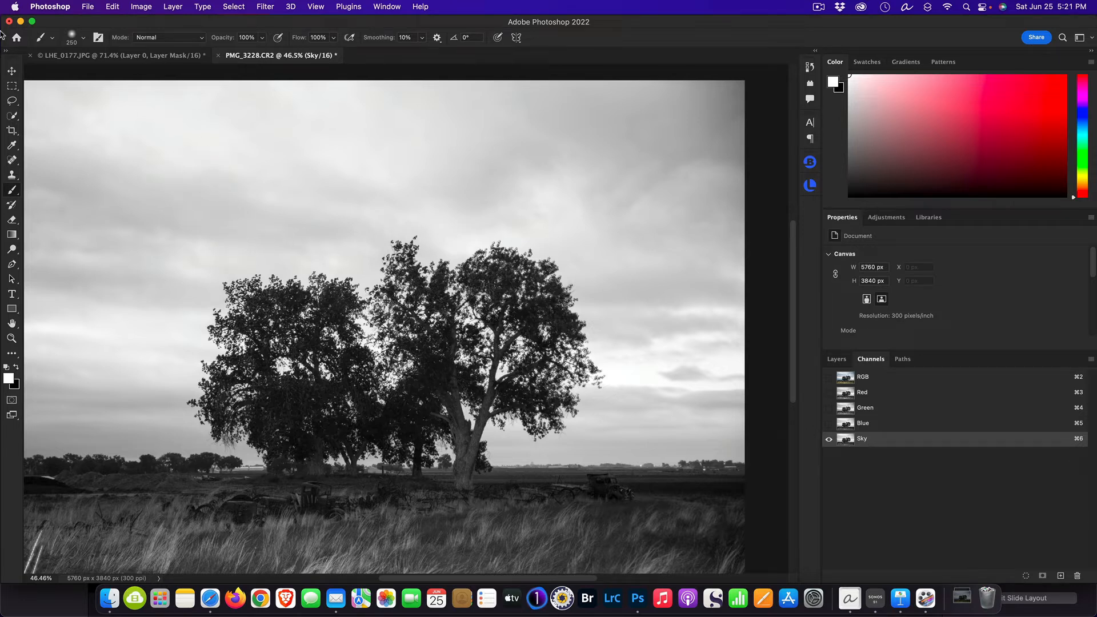
- Apply a Levels adjustment to the Sky channel with the input black point at 63 and the white point at 168
click(141, 6)
mouse_move(156, 43)
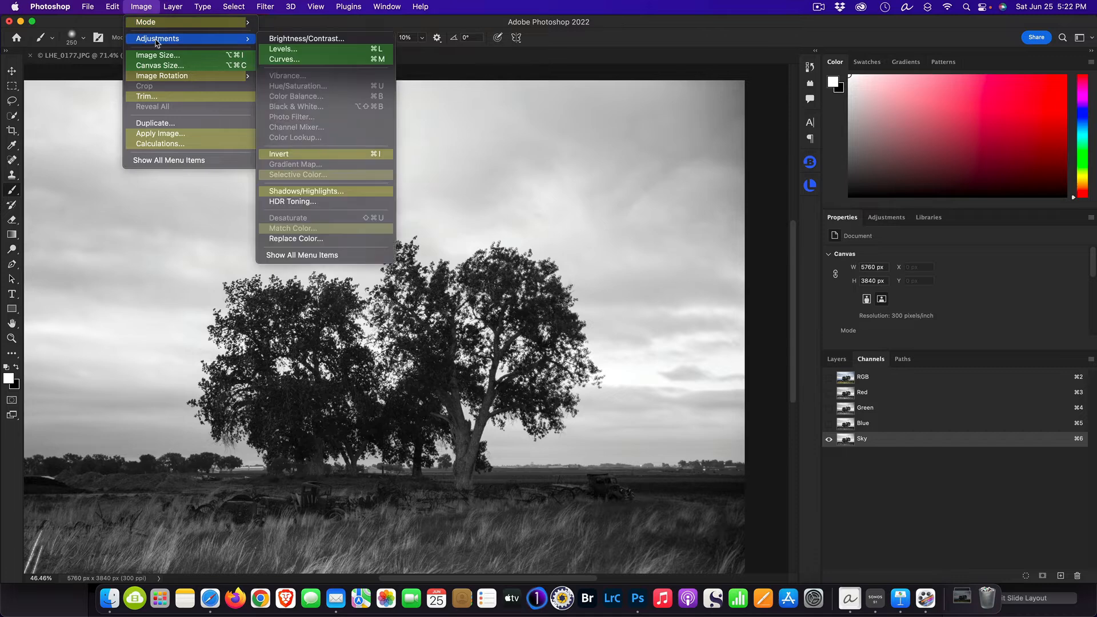
click(292, 53)
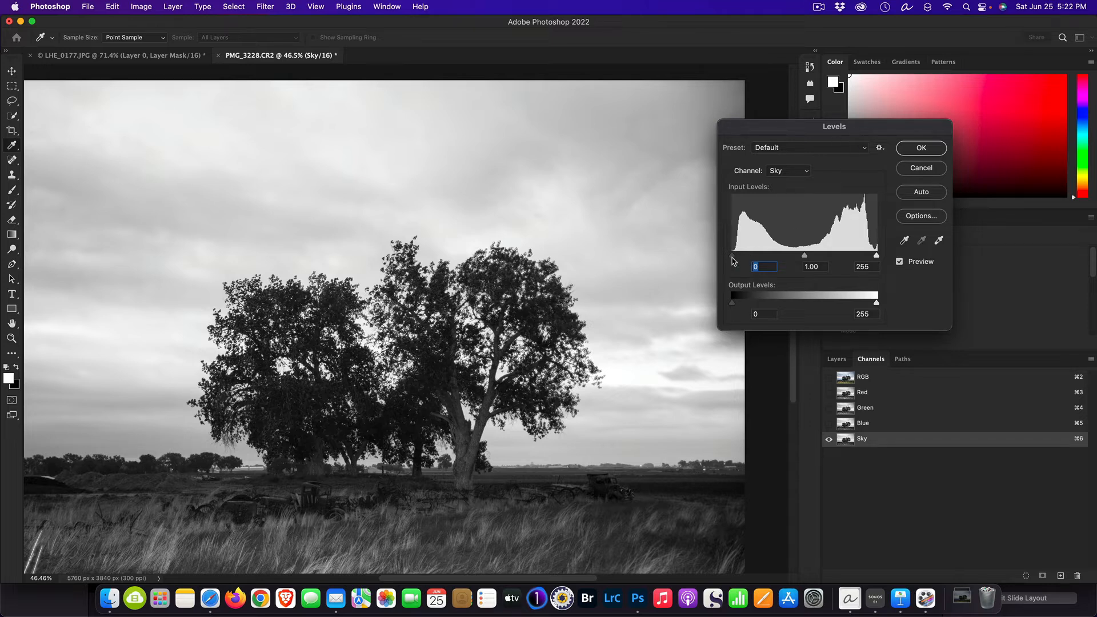
drag(732, 259, 768, 261)
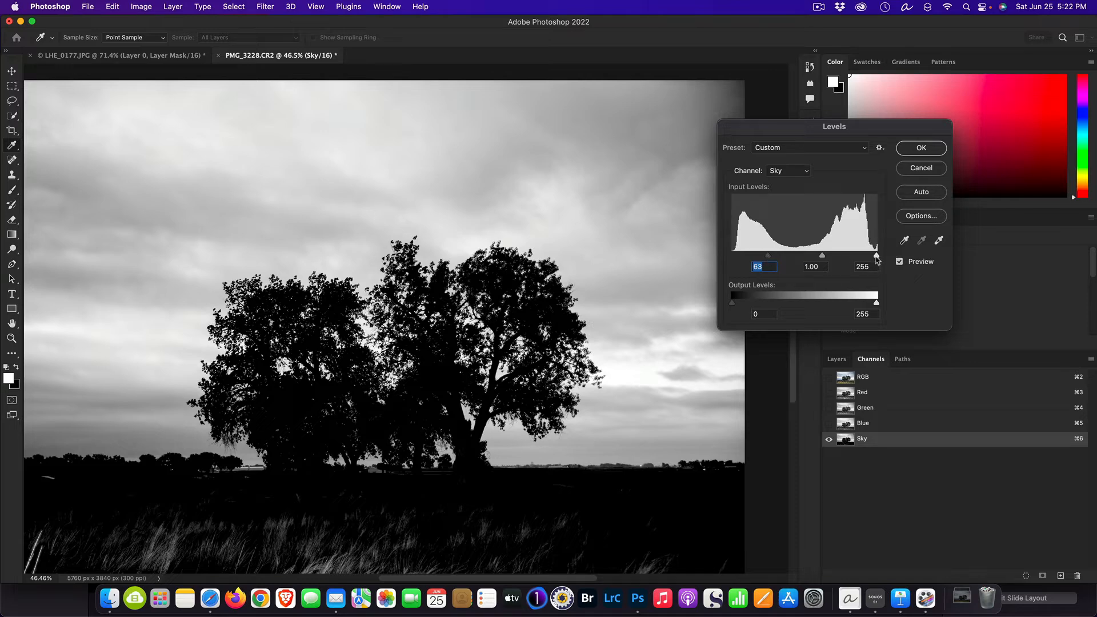
drag(876, 257, 828, 261)
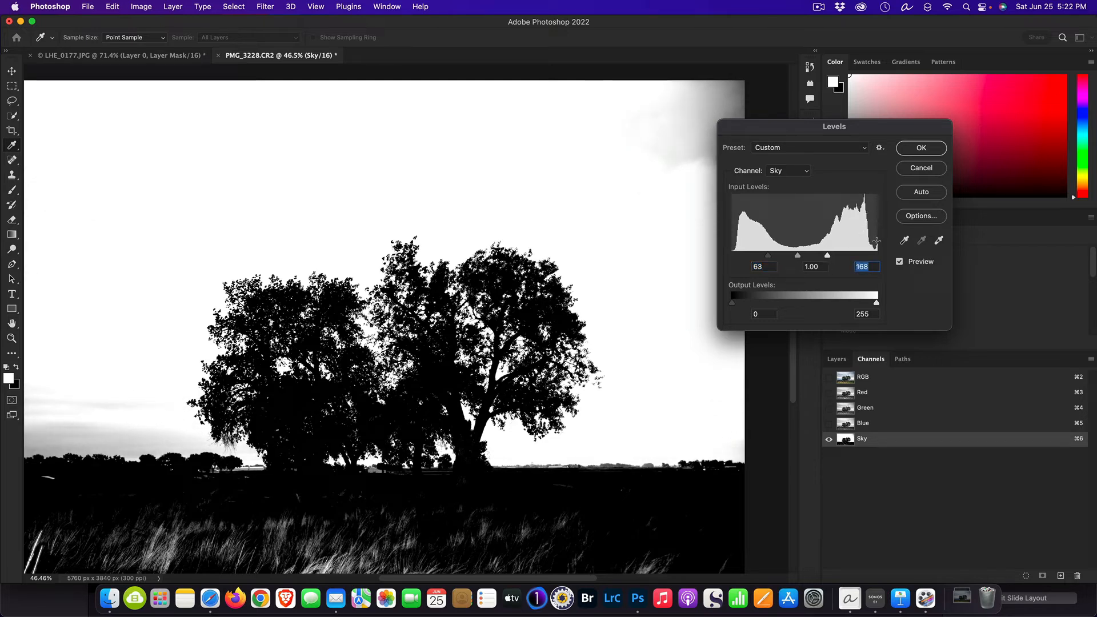
click(914, 150)
- Paint black with the Brush over the light grass in the foreground of the Sky channel
key(b)
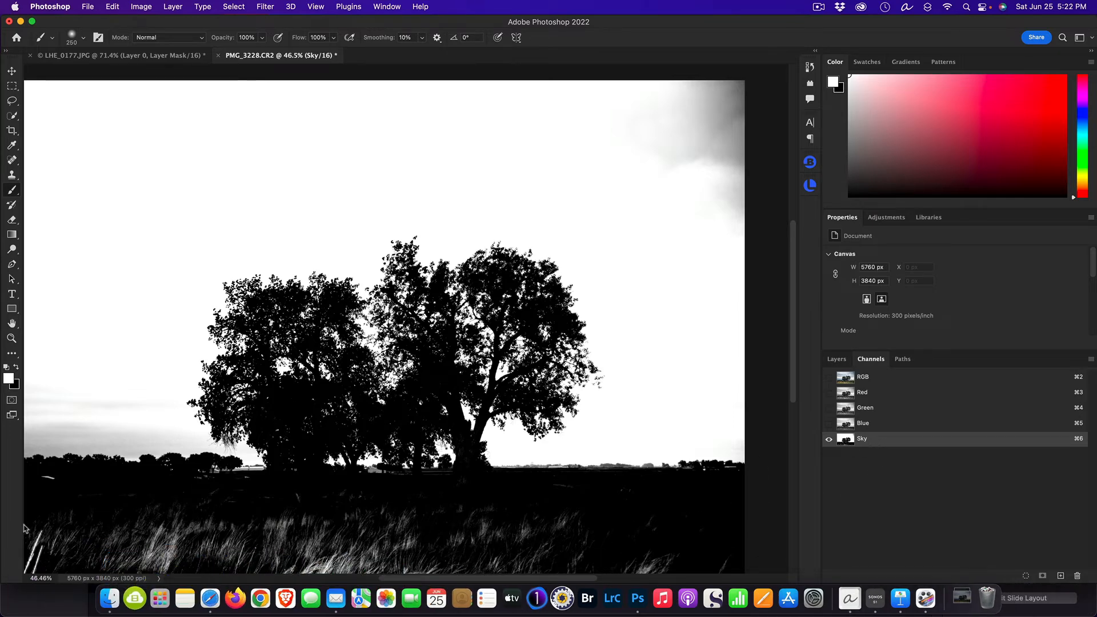
click(17, 369)
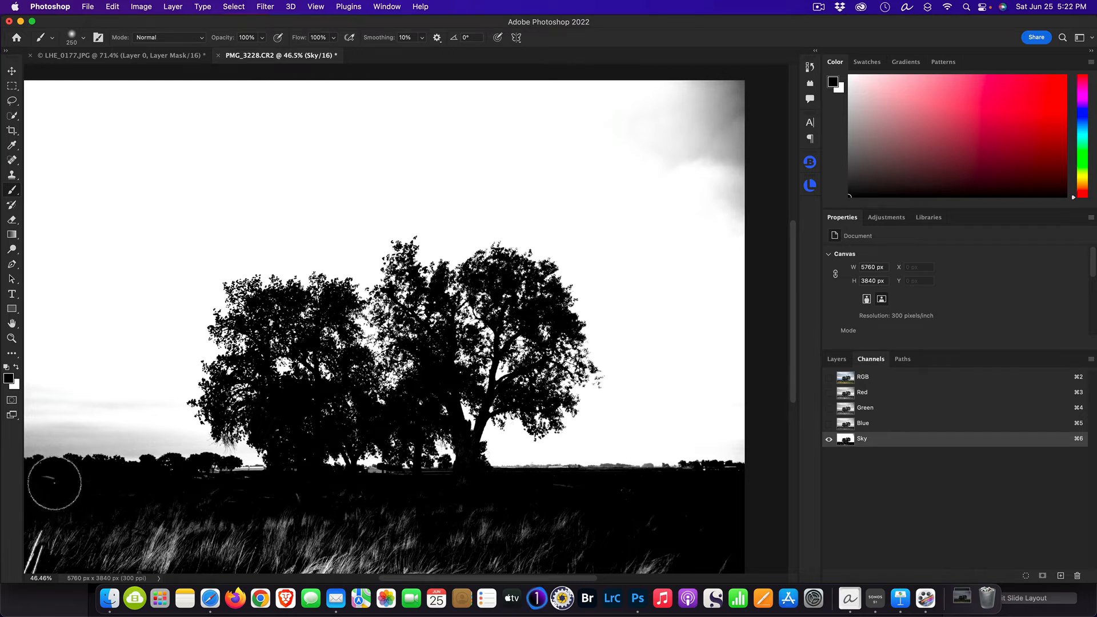
mouse_move(29, 563)
mouse_down()
mouse_move(168, 552)
mouse_move(514, 575)
mouse_move(110, 554)
mouse_move(243, 538)
mouse_move(3, 525)
mouse_move(763, 556)
mouse_move(730, 569)
mouse_move(587, 556)
mouse_move(452, 570)
mouse_move(260, 561)
mouse_move(577, 553)
mouse_move(638, 528)
mouse_move(287, 530)
mouse_move(261, 504)
mouse_move(488, 523)
mouse_move(582, 509)
mouse_move(500, 518)
mouse_move(545, 506)
mouse_move(735, 491)
mouse_move(265, 492)
mouse_up()
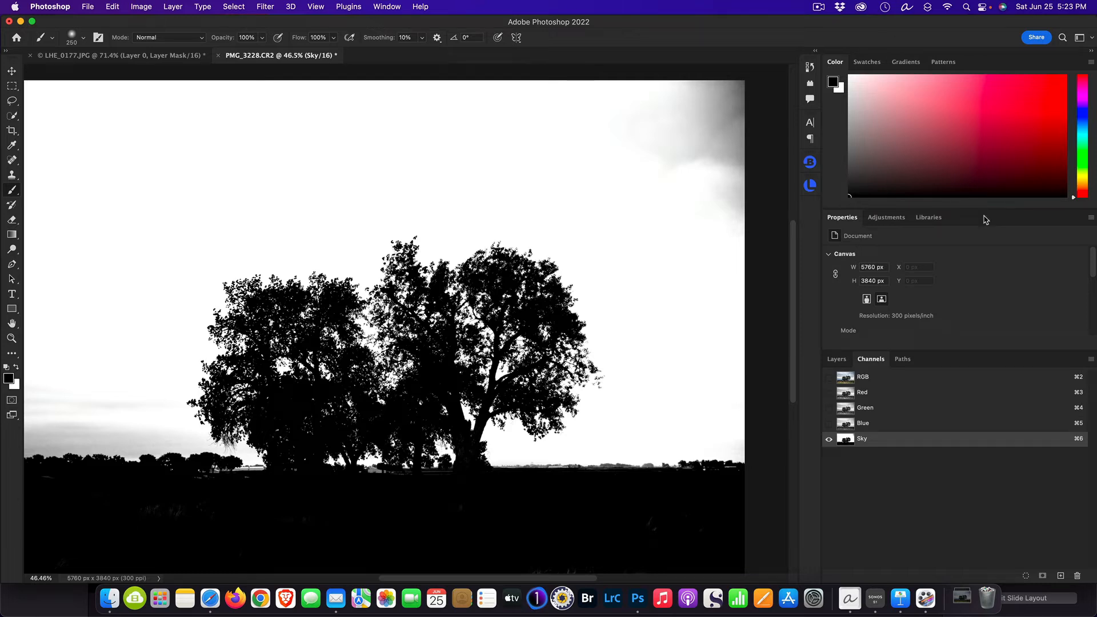
- Paint white with the Brush over the grey cloud areas at the upper right and lower left of the Sky channel
click(16, 367)
mouse_move(638, 97)
mouse_down()
mouse_move(851, 93)
mouse_move(672, 132)
mouse_move(832, 107)
mouse_move(666, 130)
mouse_move(810, 164)
mouse_move(679, 156)
mouse_move(749, 142)
mouse_up()
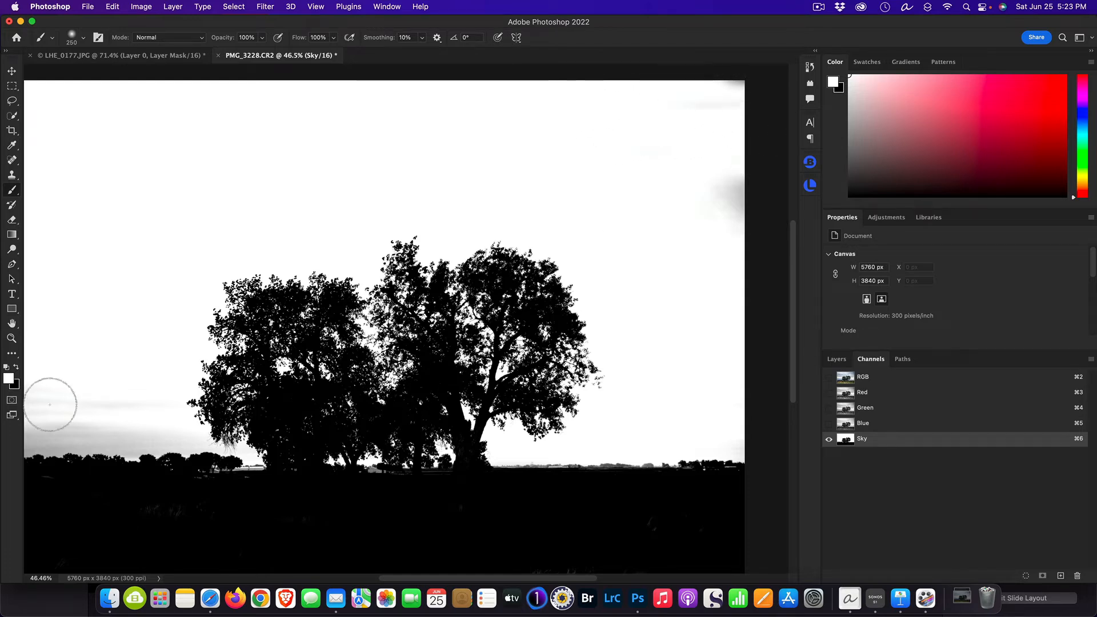
mouse_move(49, 403)
mouse_down()
mouse_move(143, 401)
mouse_move(22, 404)
mouse_move(134, 424)
mouse_move(13, 436)
mouse_move(177, 432)
mouse_move(29, 429)
mouse_up()
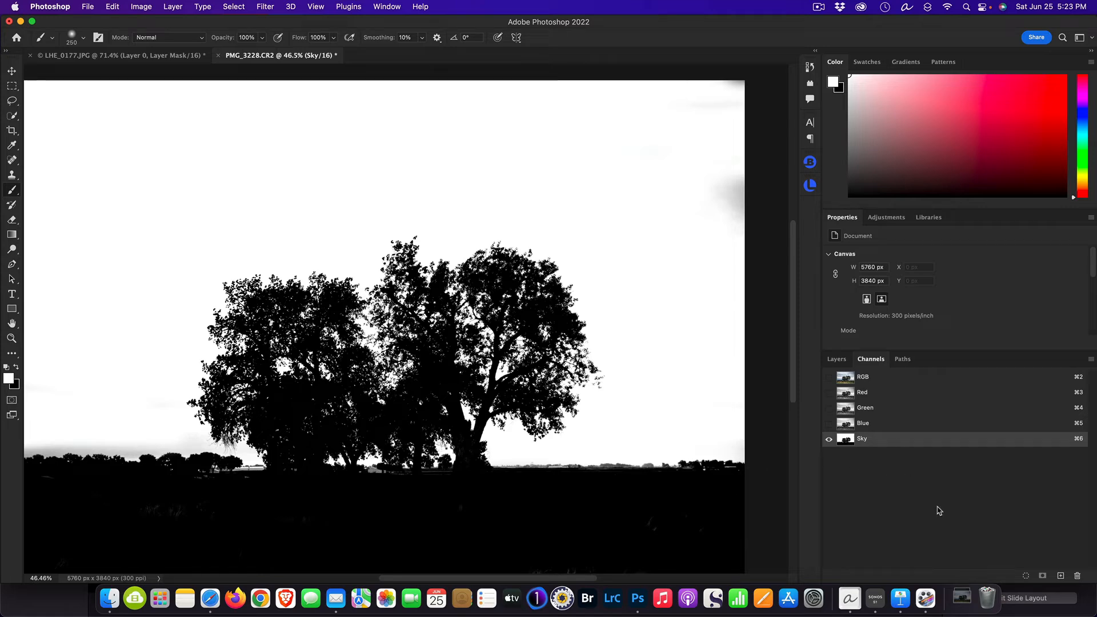
- Load the Sky channel as a selection, and with the RGB channels displayed, turn it into a layer mask on the Background layer
click(1026, 576)
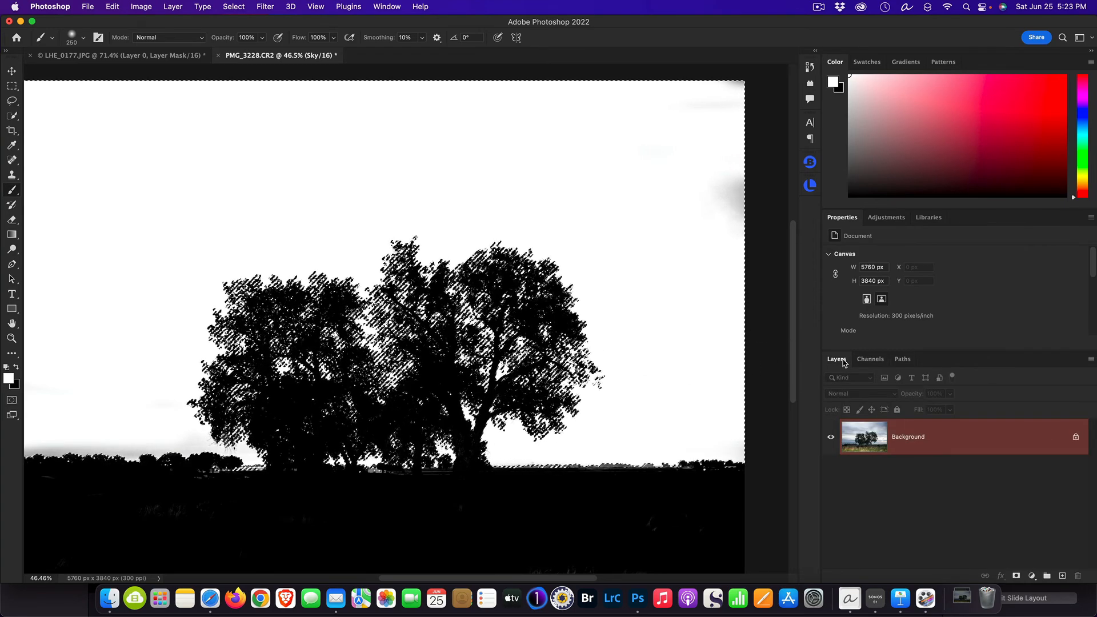
click(869, 359)
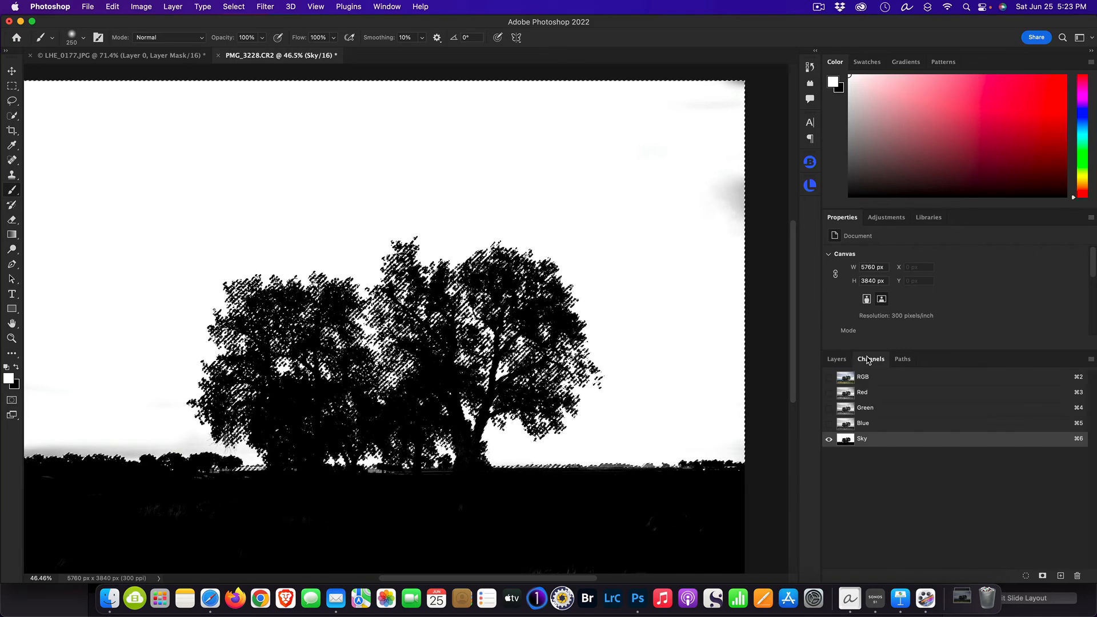
click(829, 376)
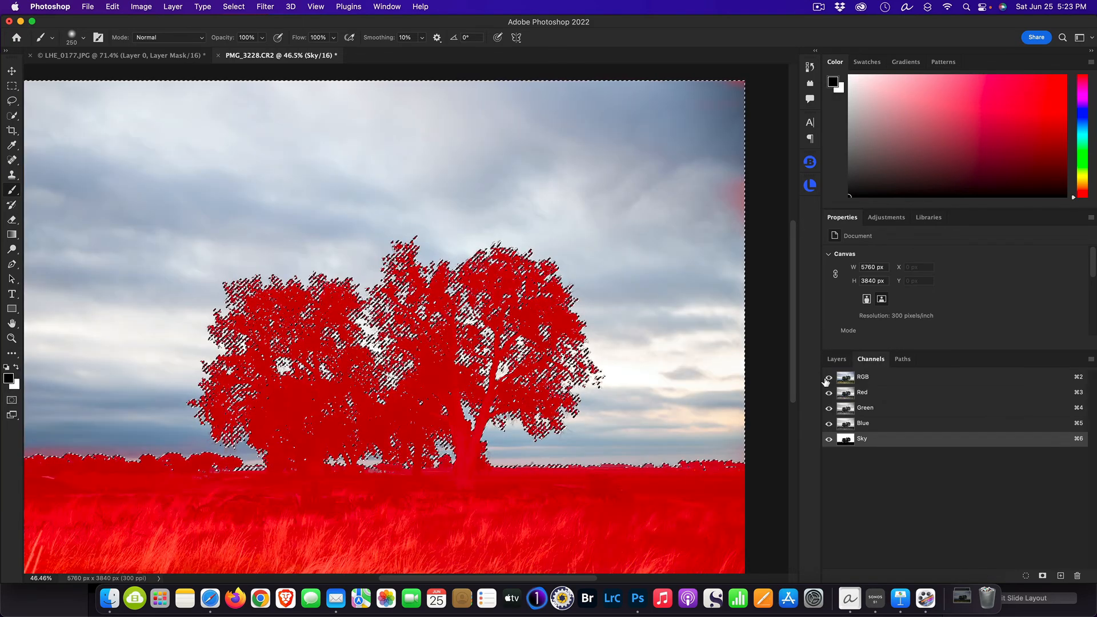
click(828, 376)
click(828, 377)
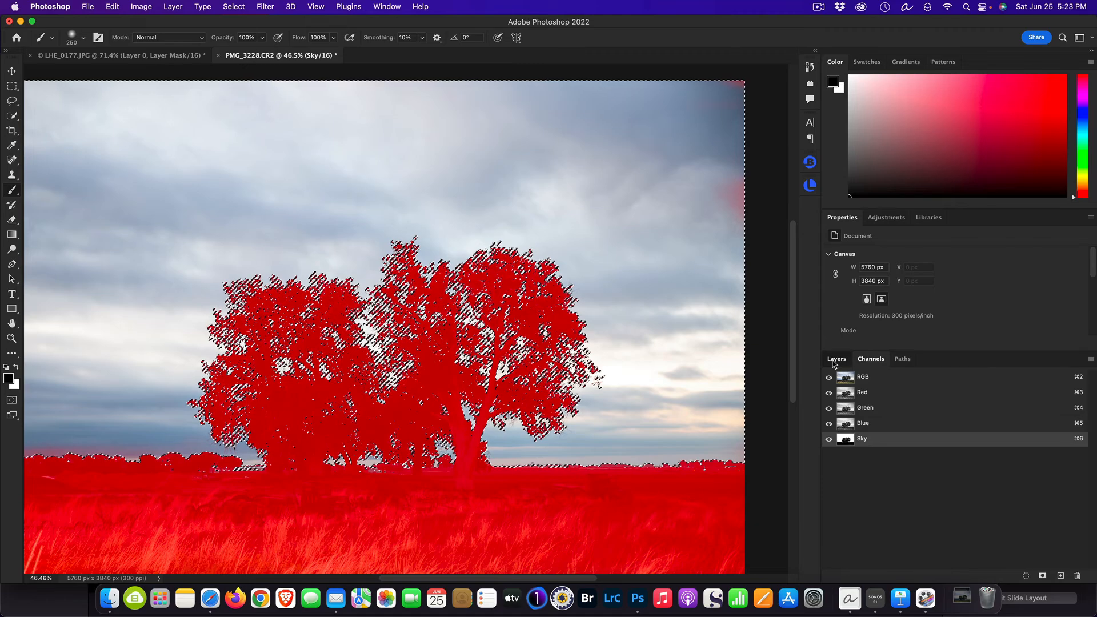
click(835, 358)
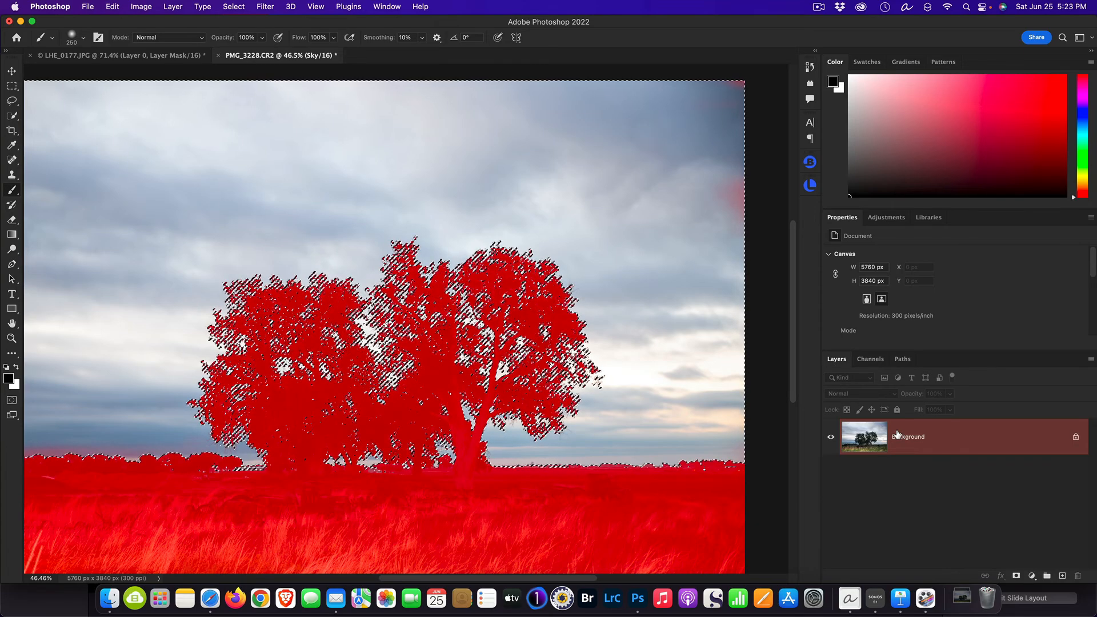
click(1016, 576)
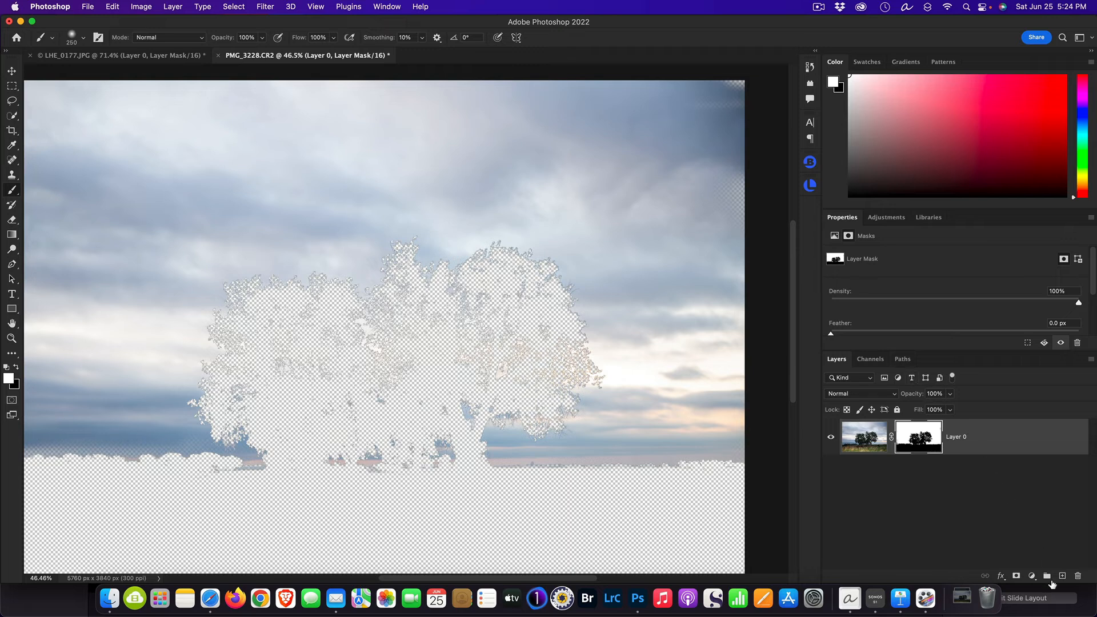
click(1017, 576)
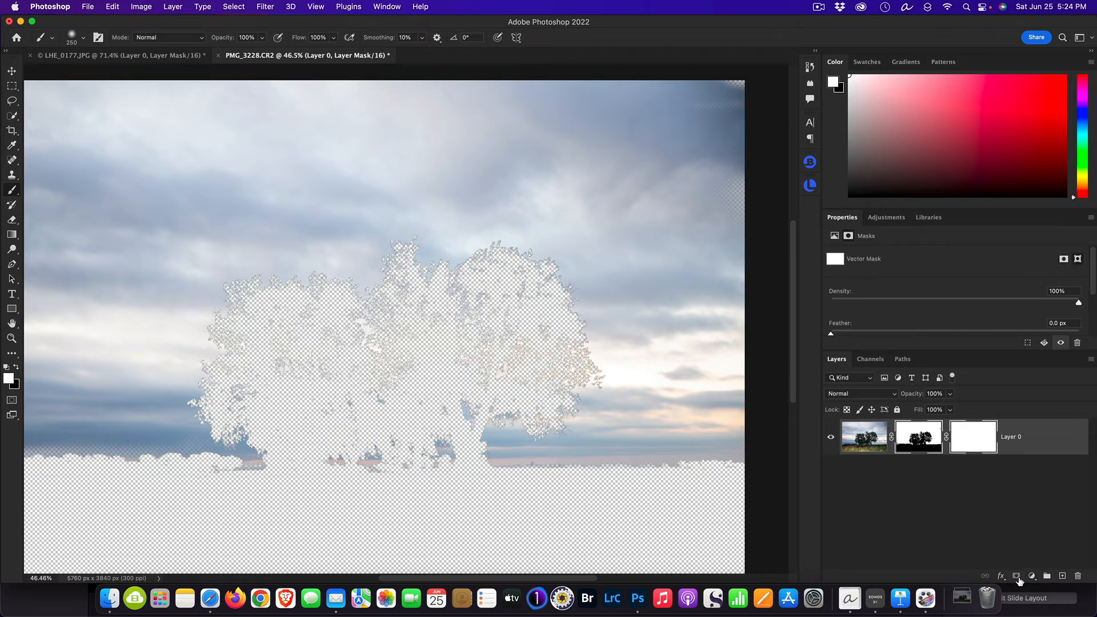
right_click(970, 433)
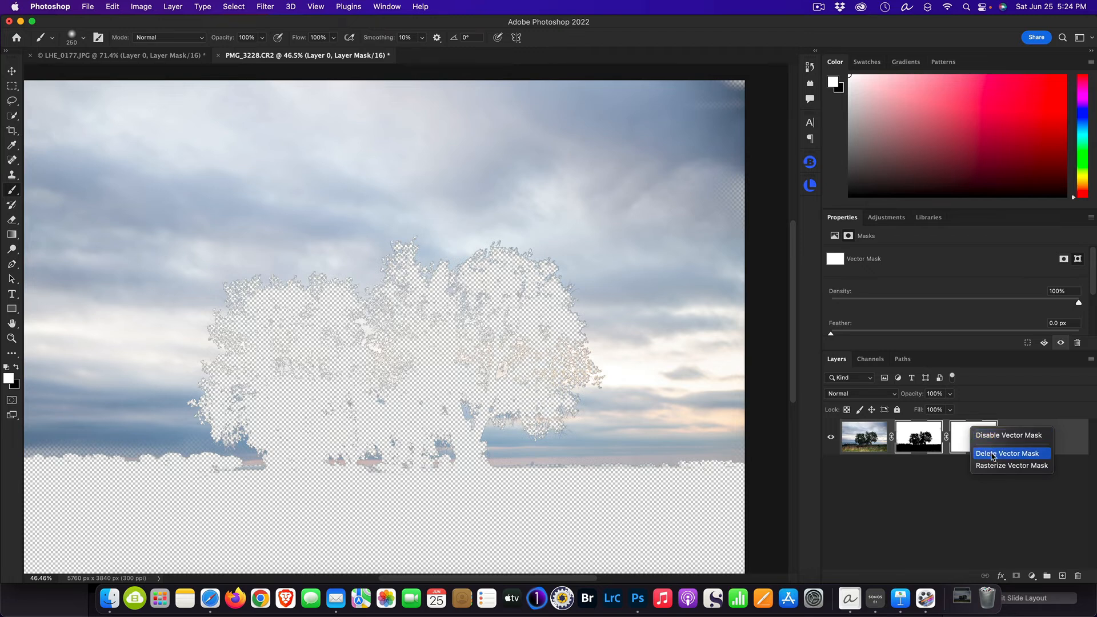
click(992, 454)
- Add a Hue/Saturation adjustment layer above the masked sky layer and clip it to that layer
click(1032, 575)
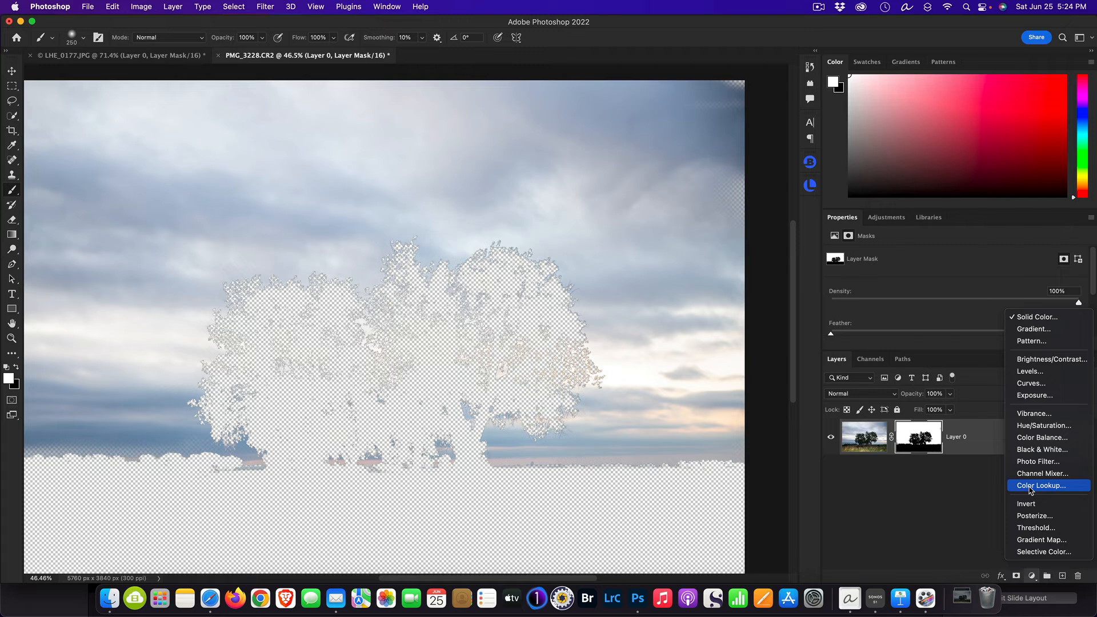
click(1039, 430)
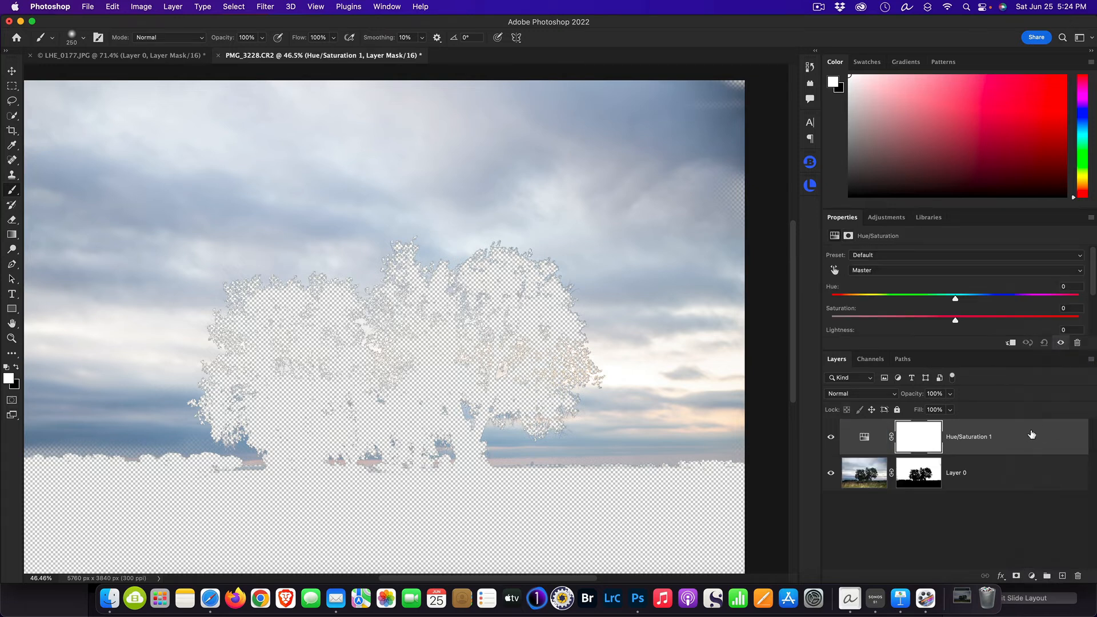
alt+click(977, 455)
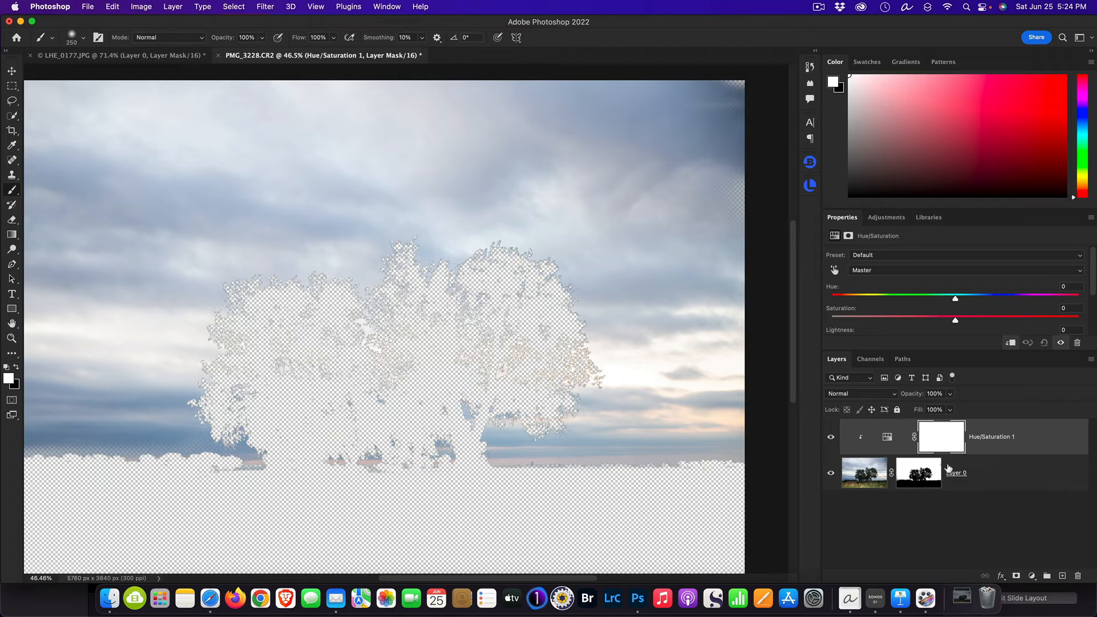
- Set the clipped Hue/Saturation adjustment to Hue +12 and Saturation +20, and compare the sky without and with it
click(879, 438)
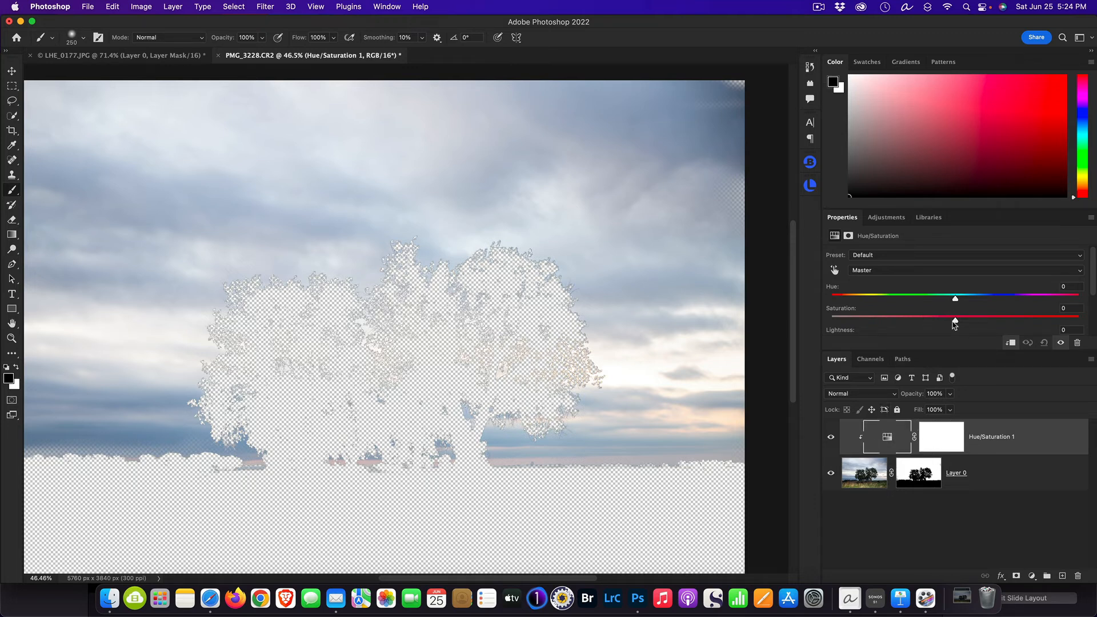
drag(953, 322, 969, 302)
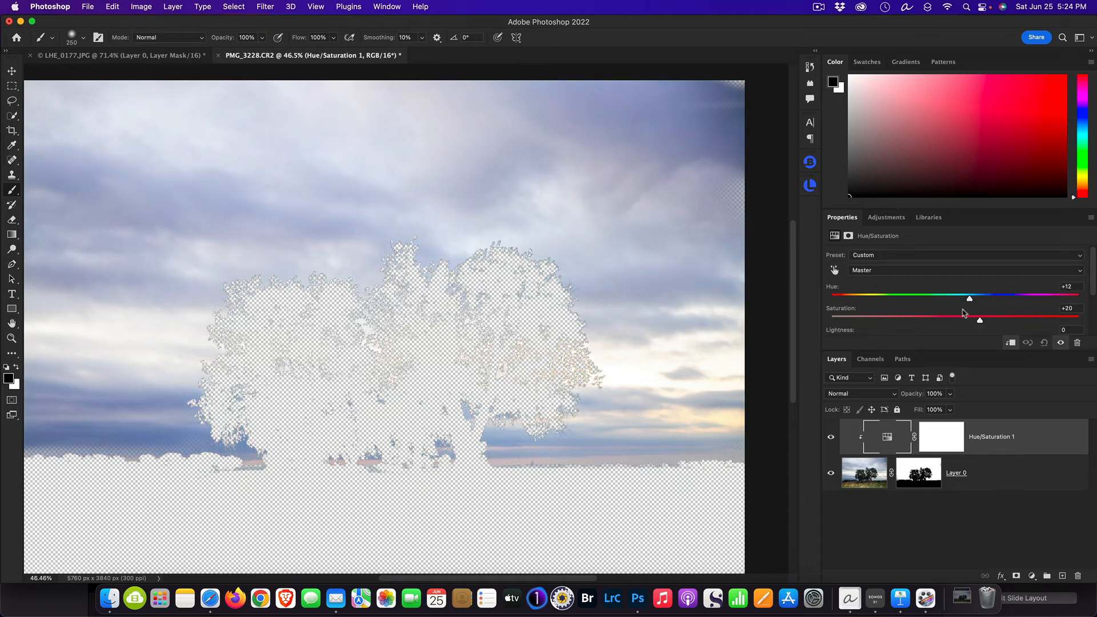
click(828, 439)
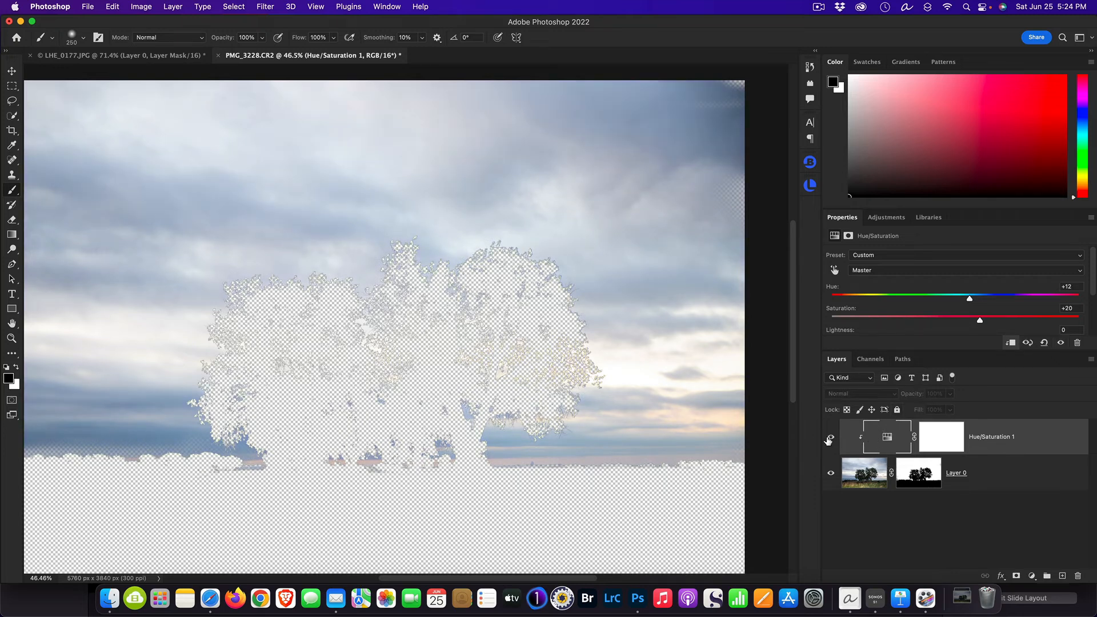
click(828, 438)
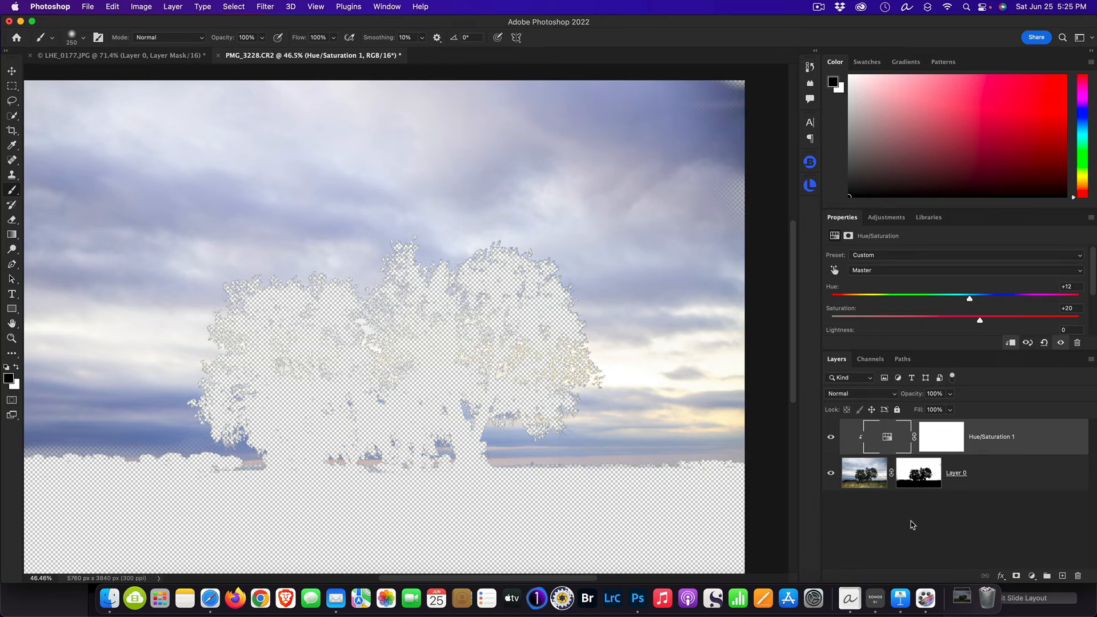
- Display Layer 0's mask on its own and examine the leaf and branch detail of the trees up close
click(925, 474)
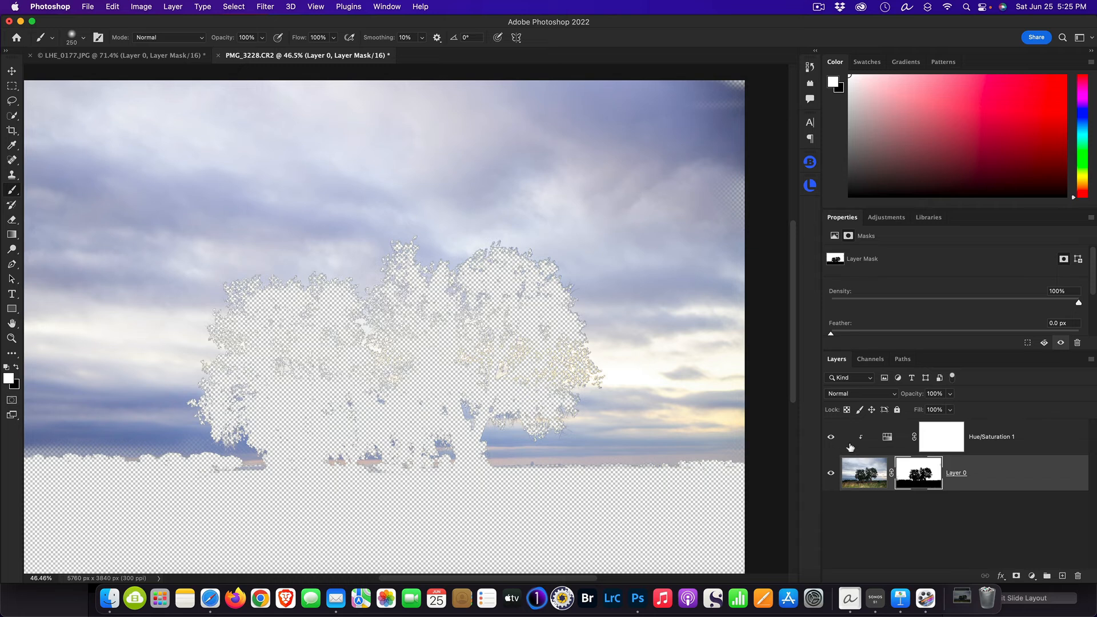
alt+click(924, 478)
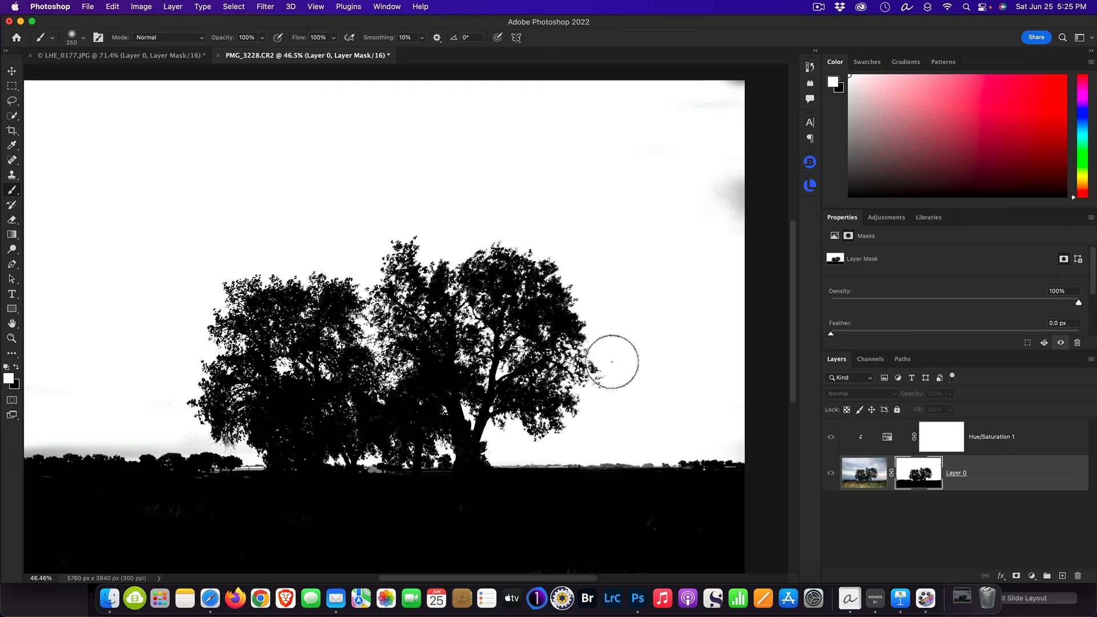
scroll(465, 274, up, 5)
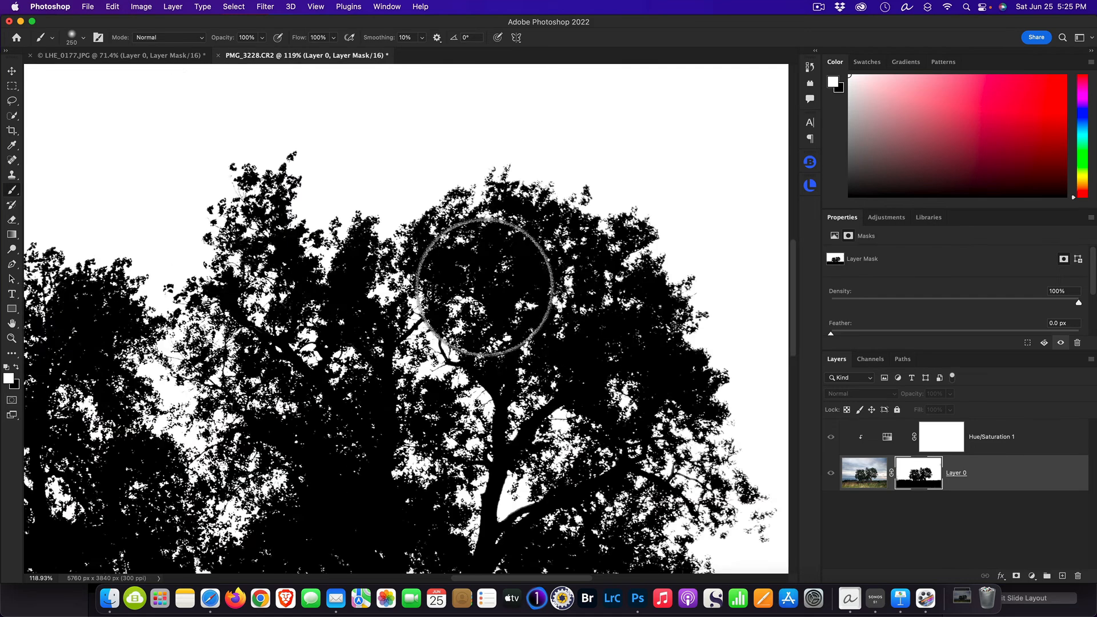
scroll(490, 251, up, 5)
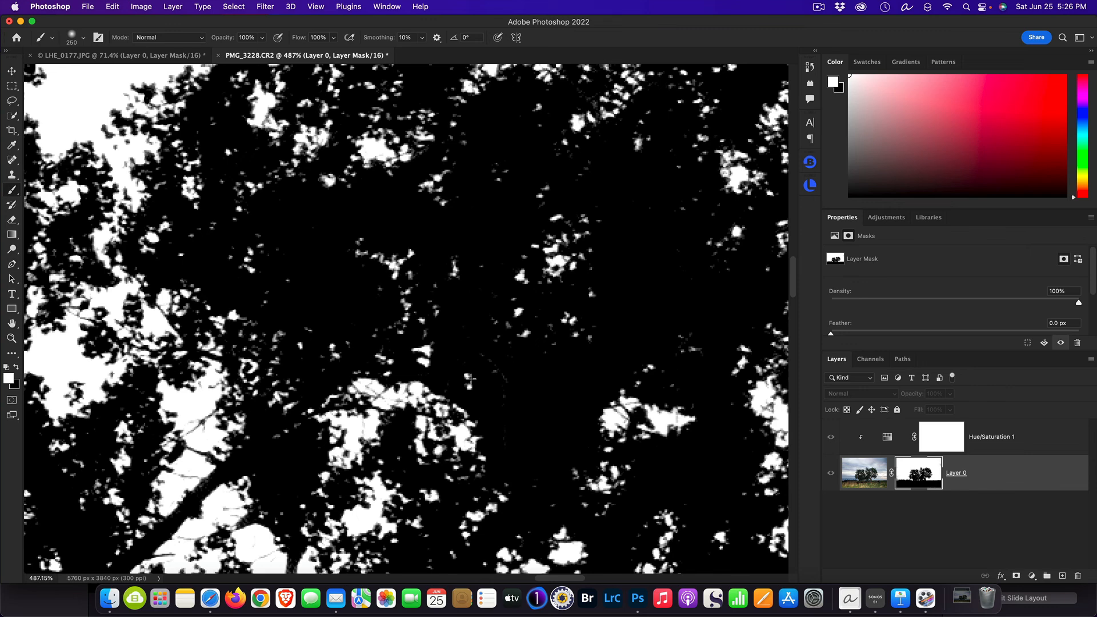
scroll(423, 370, down, 10)
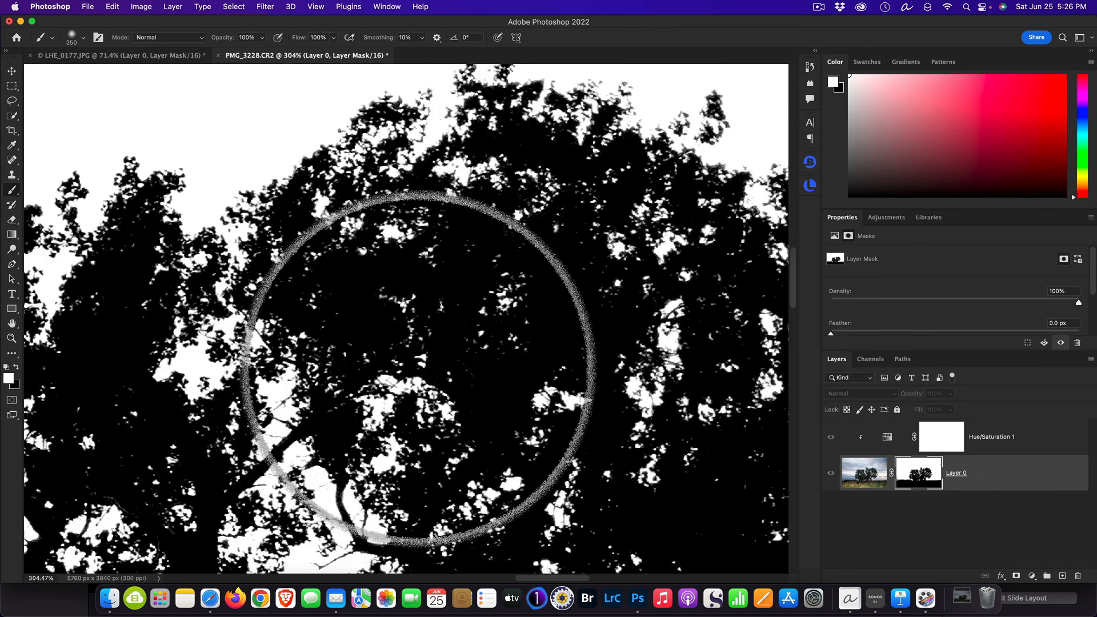
scroll(418, 367, down, 3)
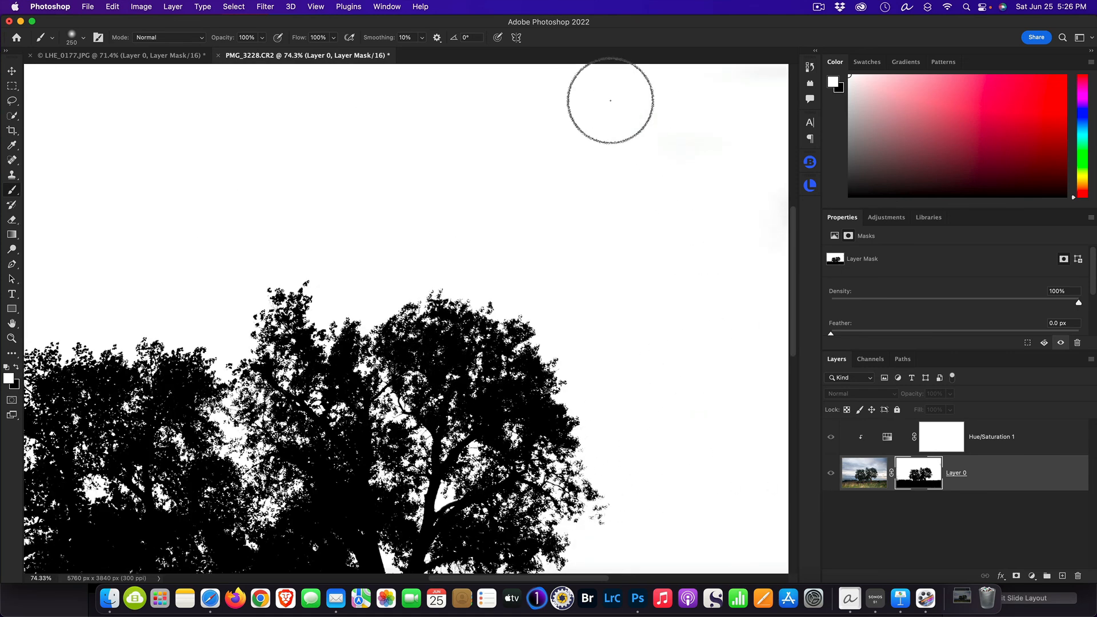
scroll(610, 101, down, 2)
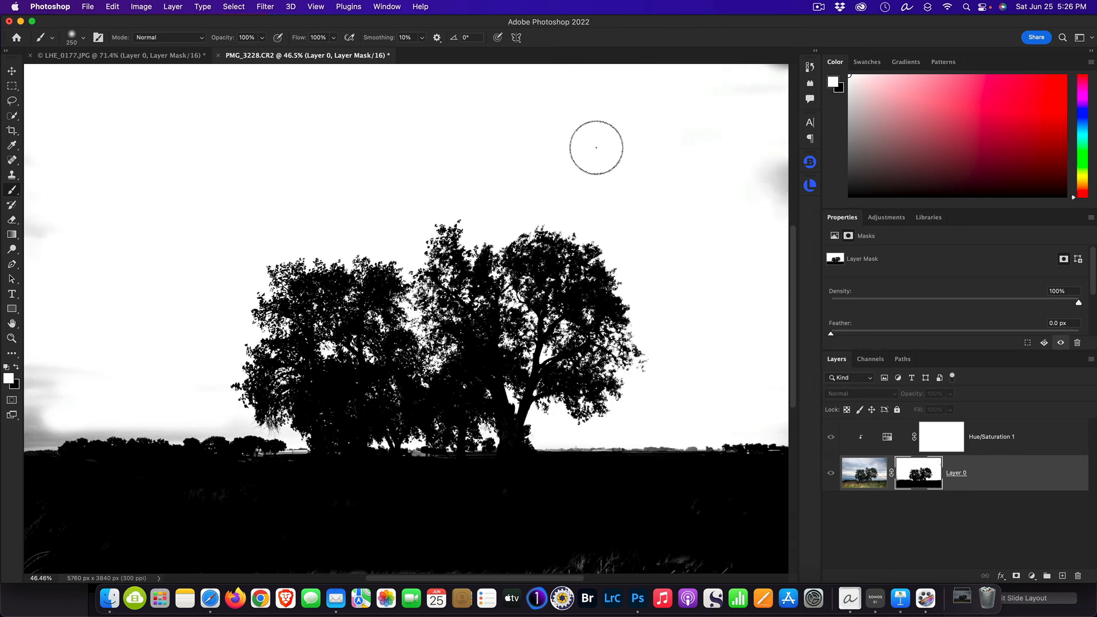